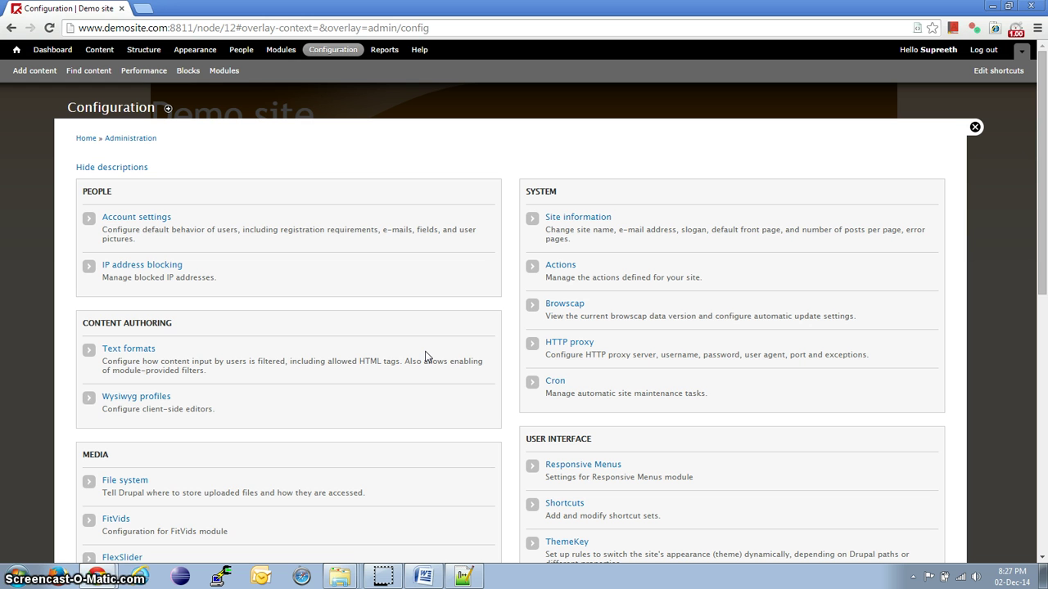
# Step: Open the Performance settings in the Development section of the site configuration
pyautogui.click(344, 357)
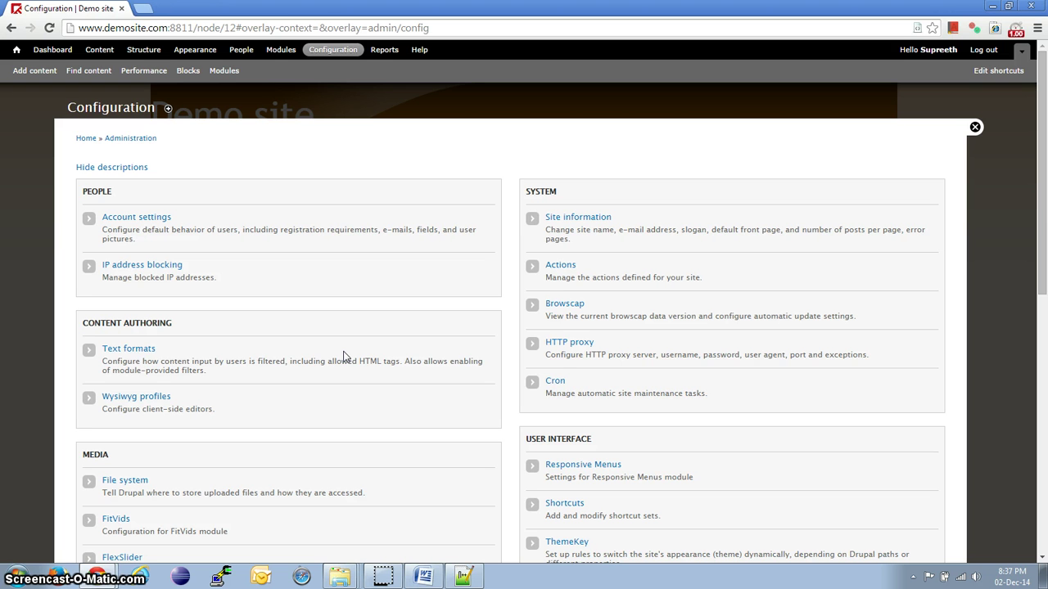
pyautogui.click(444, 187)
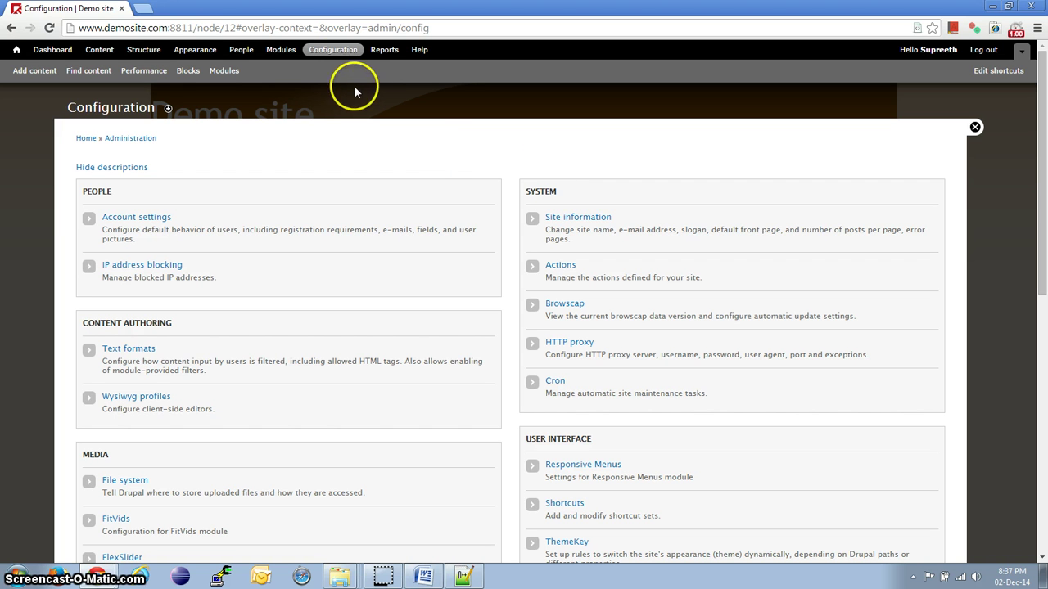
pyautogui.click(331, 53)
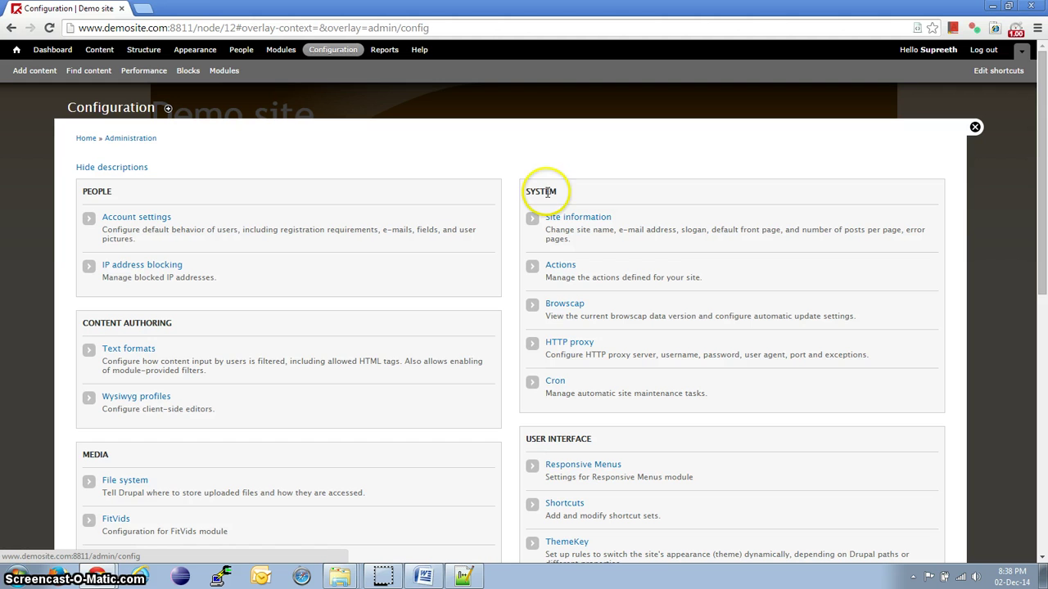
pyautogui.moveTo(1044, 176); pyautogui.dragTo(1044, 303)
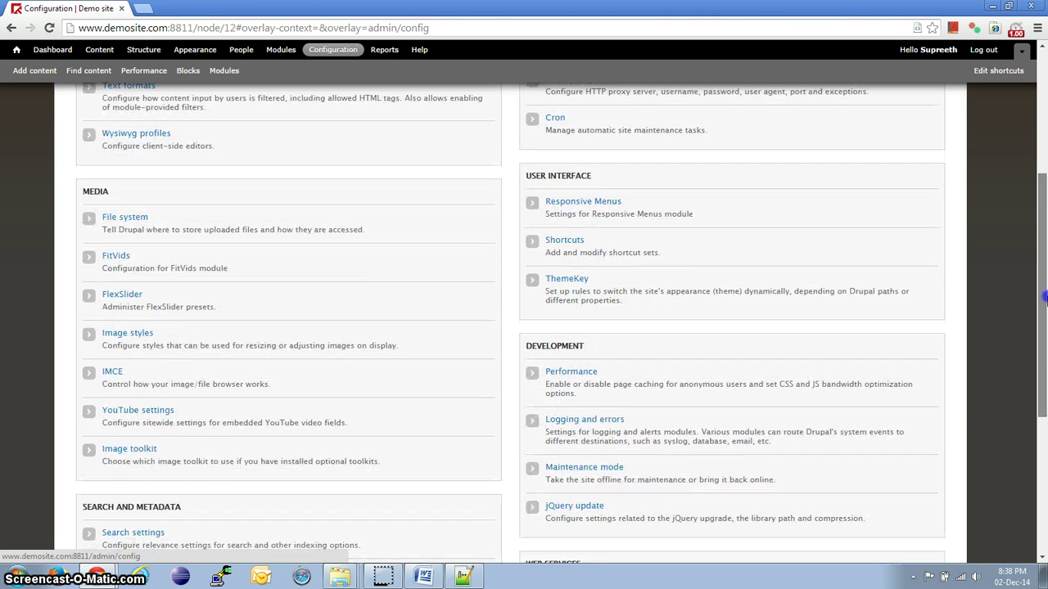
pyautogui.click(569, 372)
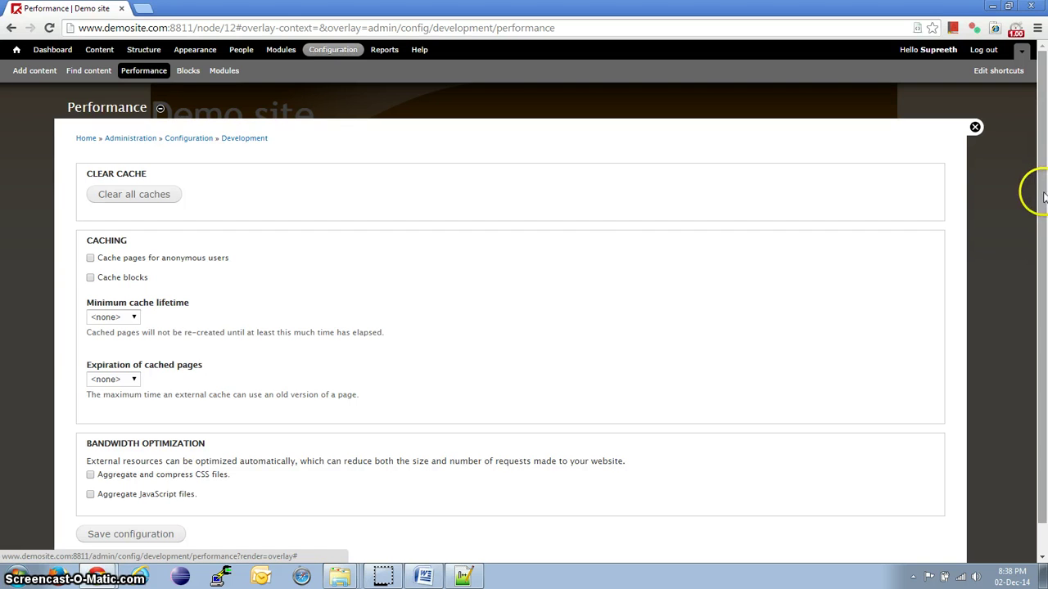
pyautogui.moveTo(1041, 190); pyautogui.dragTo(1044, 296)
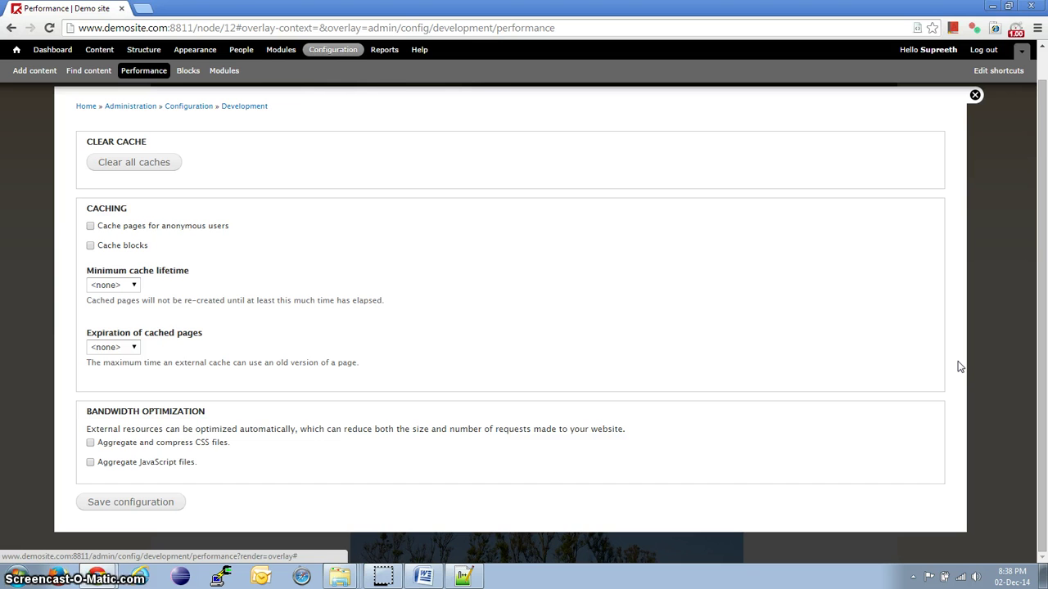
# Step: Switch to the logged-out site window, inspect the Flexslider test image and open the flexslider.css source behind its styling
pyautogui.hotkey('alt', 'Tab')
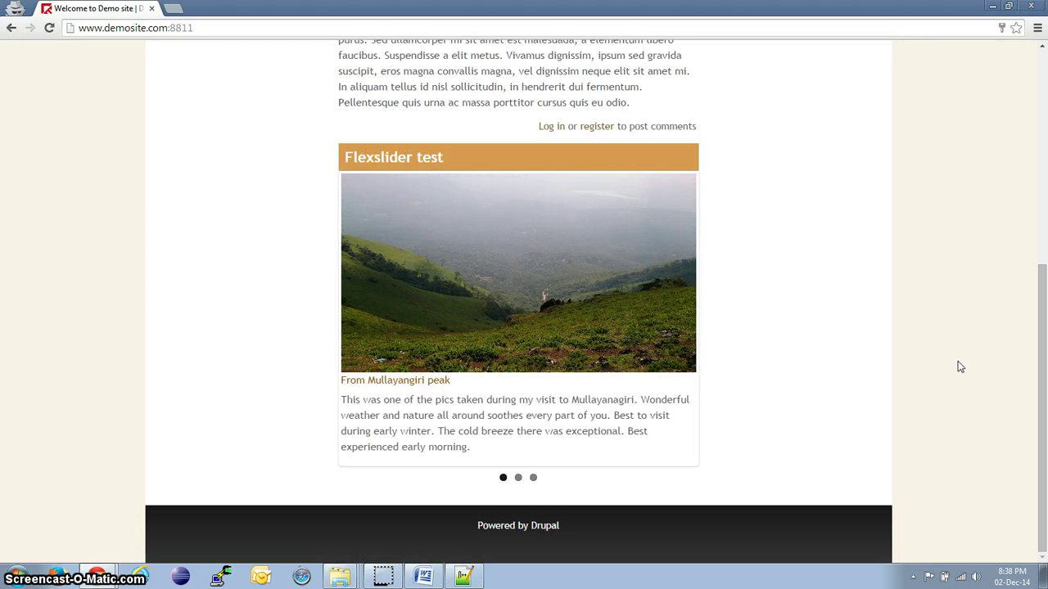
pyautogui.rightClick(537, 257)
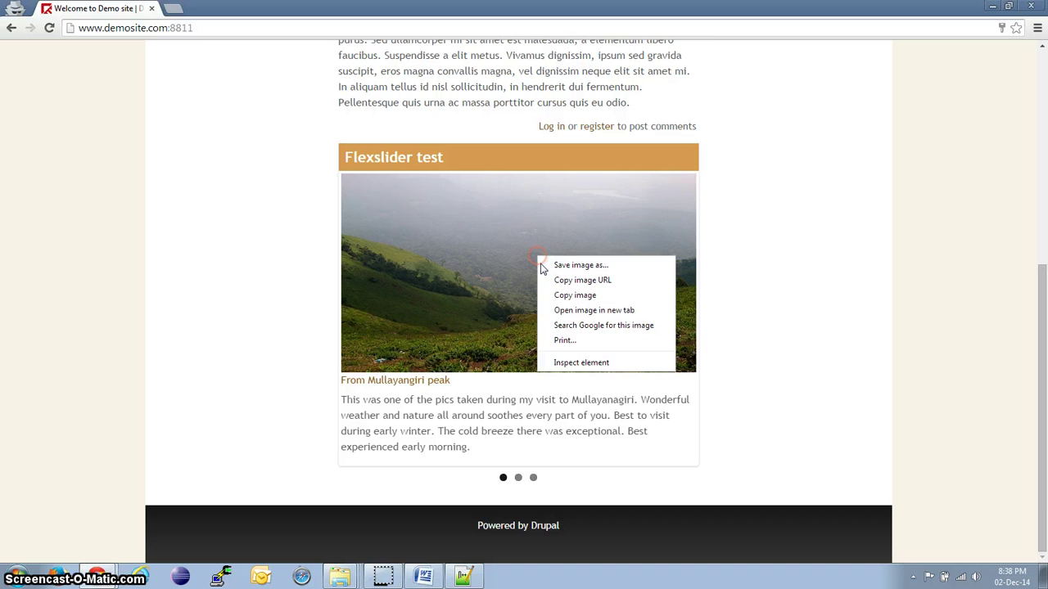
pyautogui.click(582, 362)
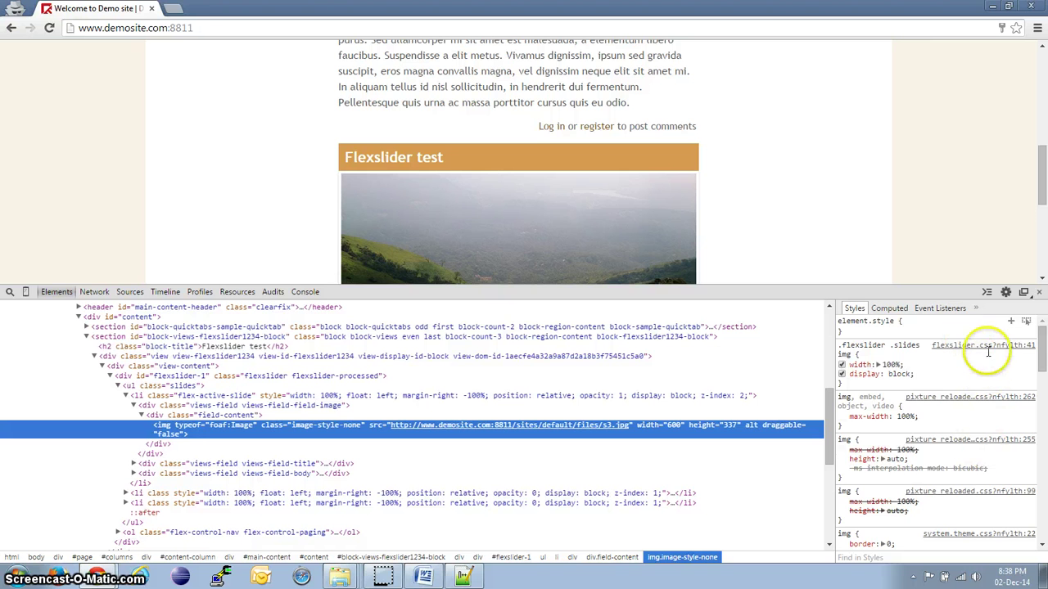
pyautogui.moveTo(1044, 360)
pyautogui.mouseDown()
pyautogui.moveTo(1043, 484)
pyautogui.moveTo(1041, 357)
pyautogui.mouseUp()
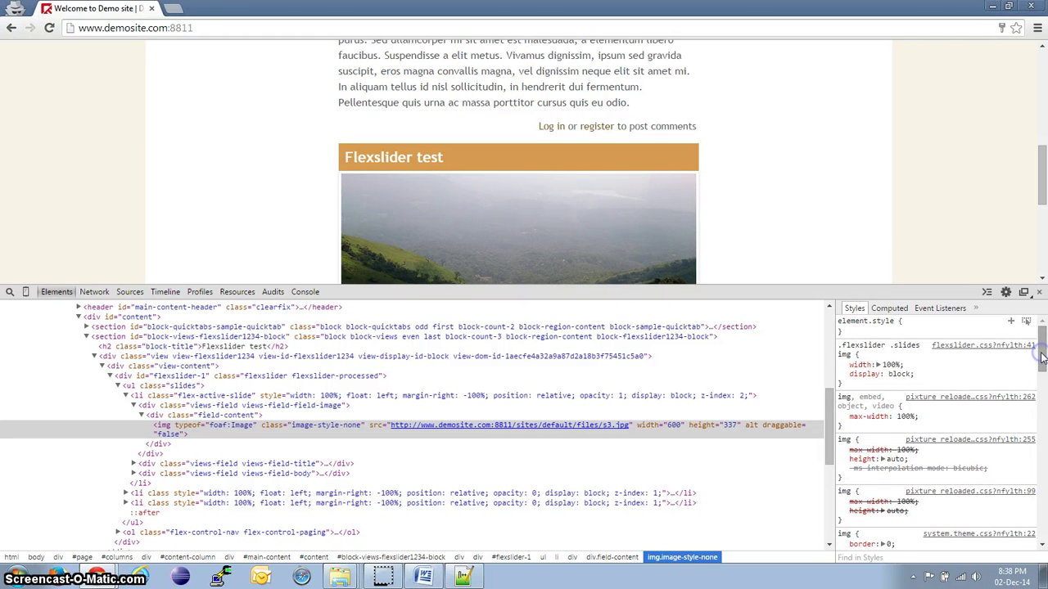
pyautogui.click(965, 346)
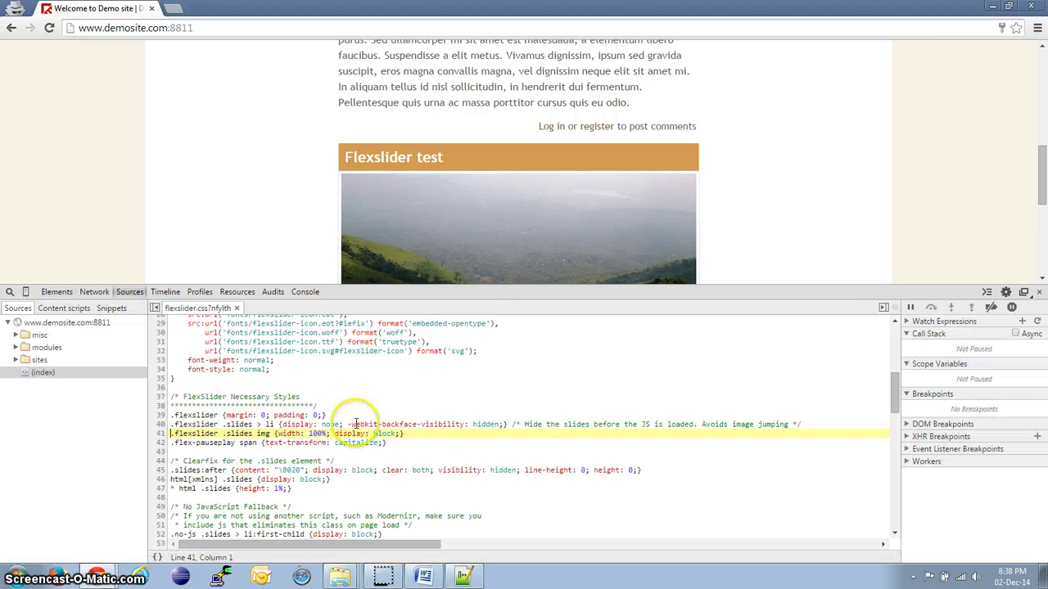
# Step: Review the uncompressed flexslider.css code up to its header comment, and close the developer tools
pyautogui.moveTo(299, 377); pyautogui.dragTo(308, 388)
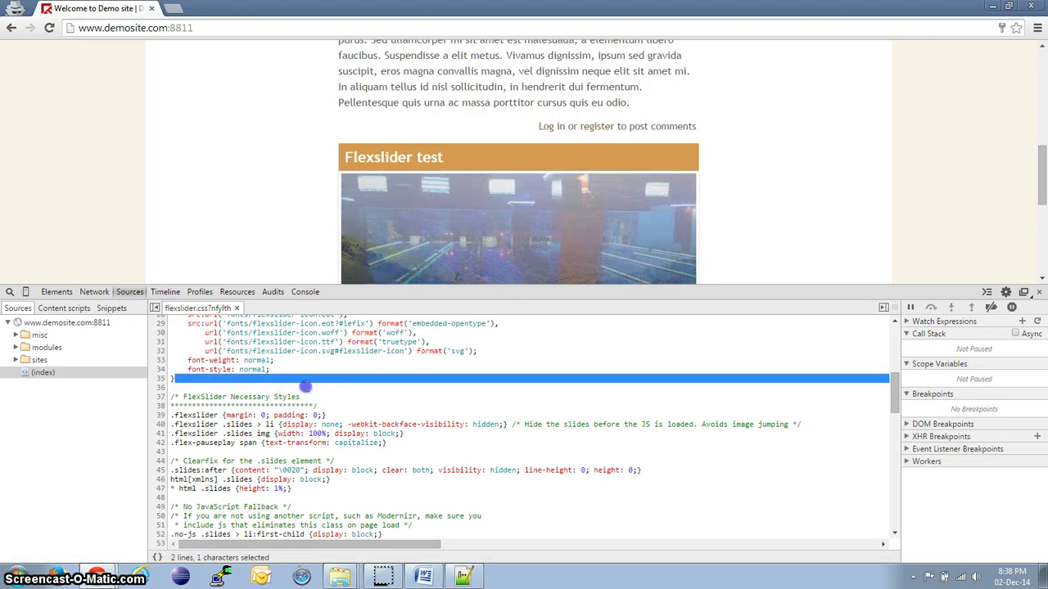
pyautogui.click(308, 388)
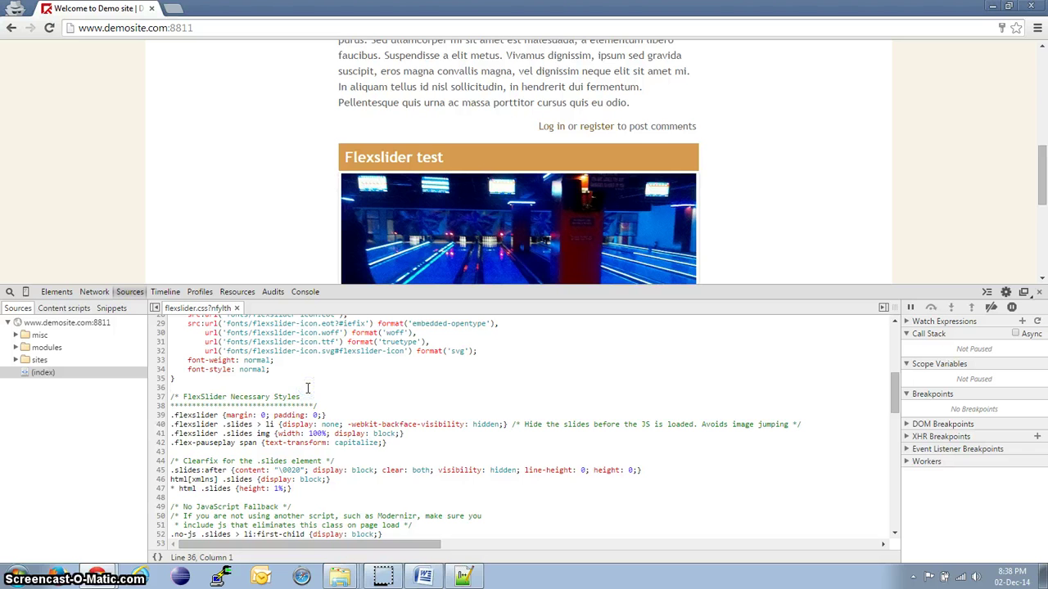
pyautogui.moveTo(892, 395); pyautogui.dragTo(893, 338)
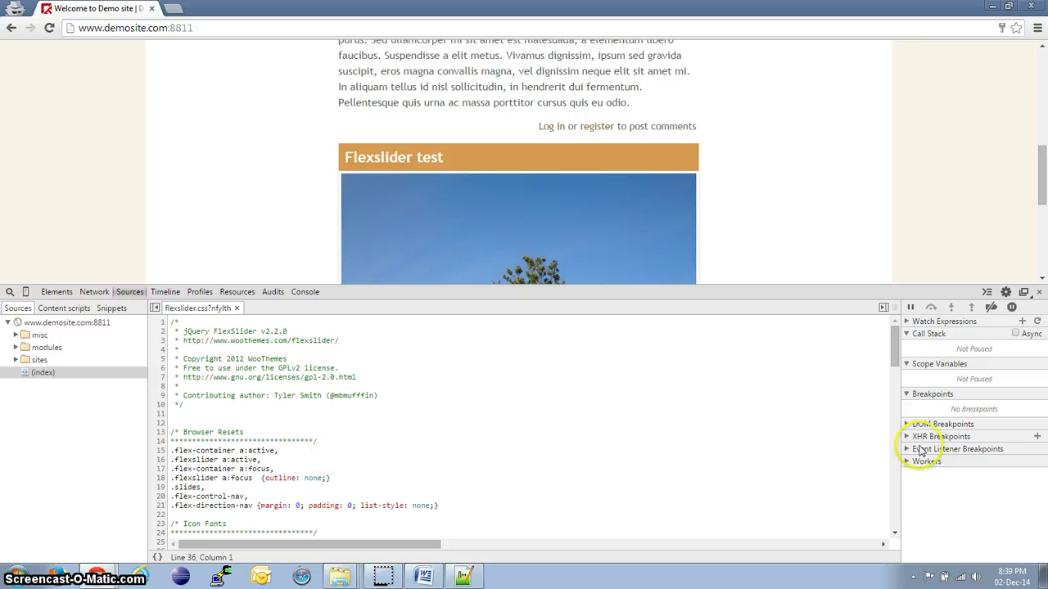
pyautogui.moveTo(895, 347); pyautogui.dragTo(913, 307)
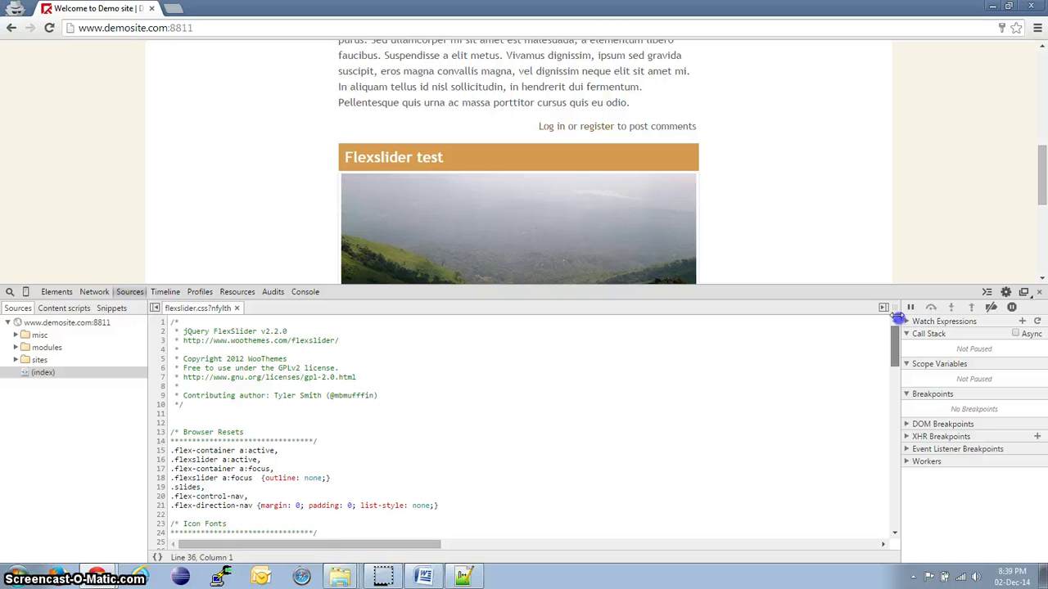
pyautogui.click(1038, 294)
pyautogui.click(870, 264)
# Step: Back in the Performance settings, enable aggregation and compression of CSS files and aggregation of JavaScript files, and save the configuration
pyautogui.hotkey('alt', 'Tab')
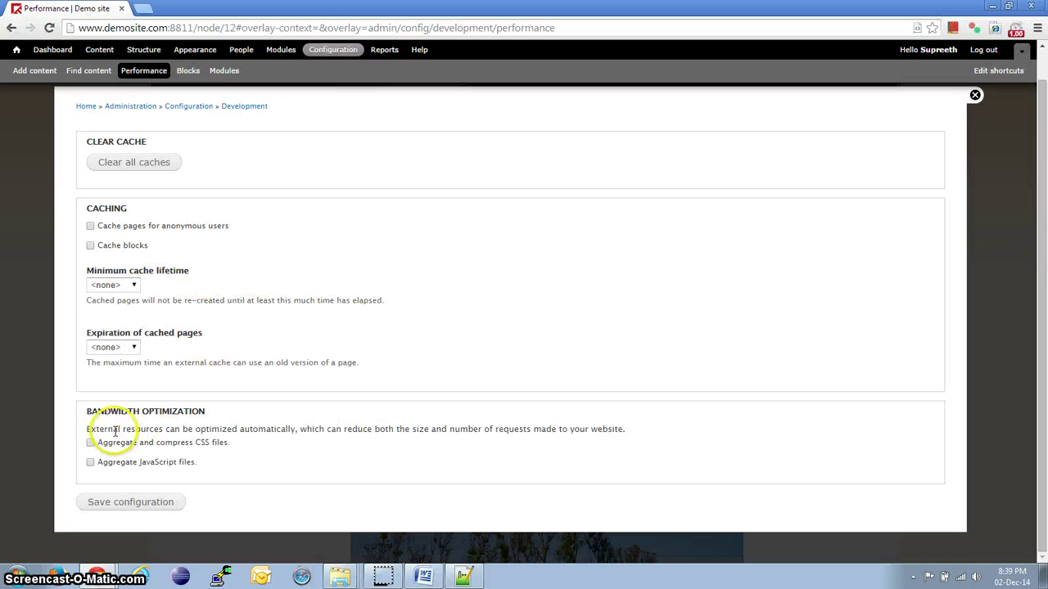
pyautogui.click(91, 443)
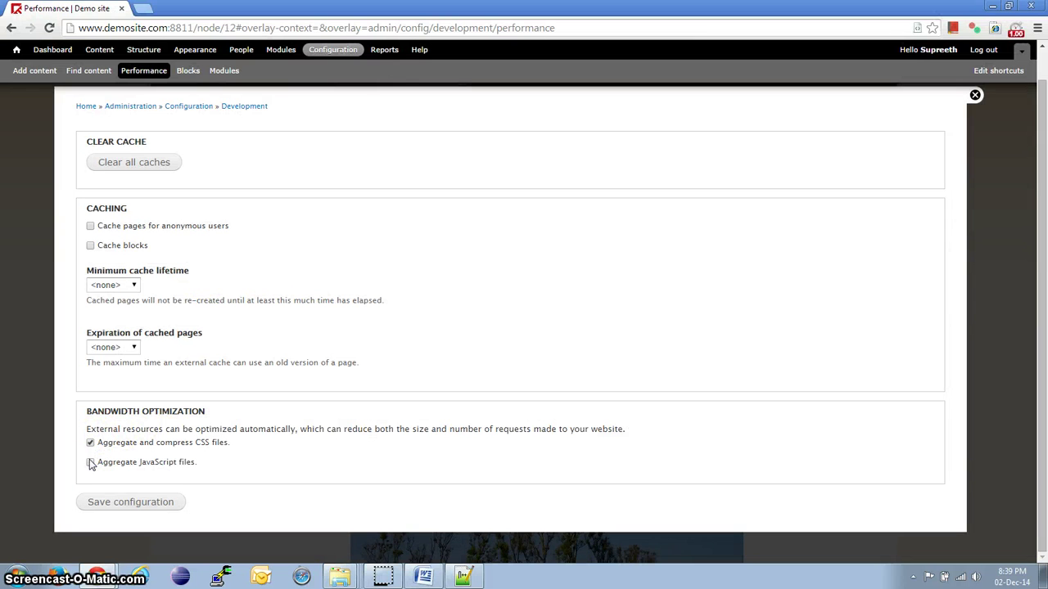
pyautogui.click(91, 463)
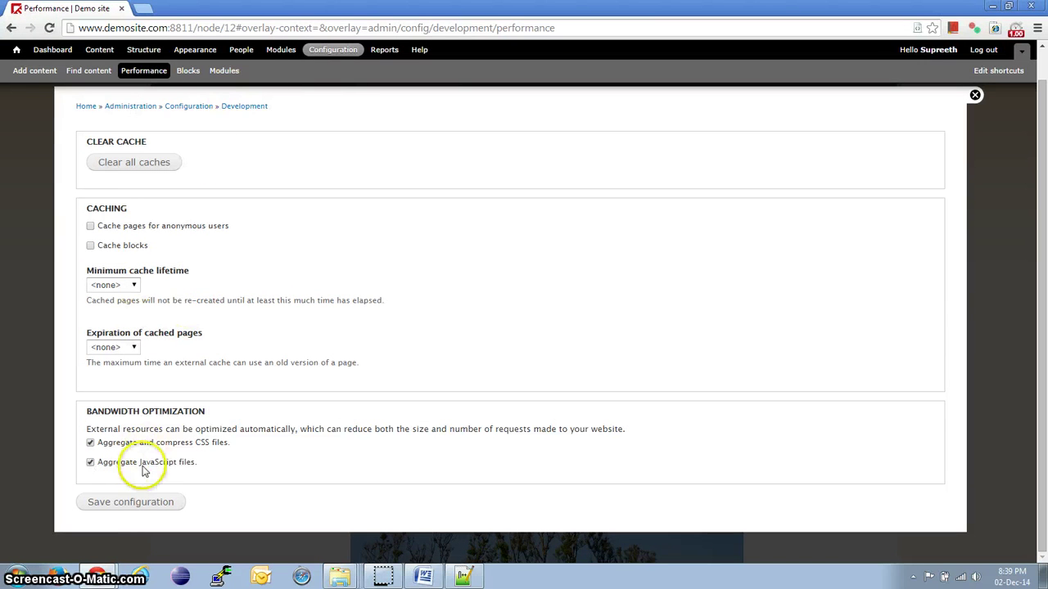
pyautogui.click(141, 502)
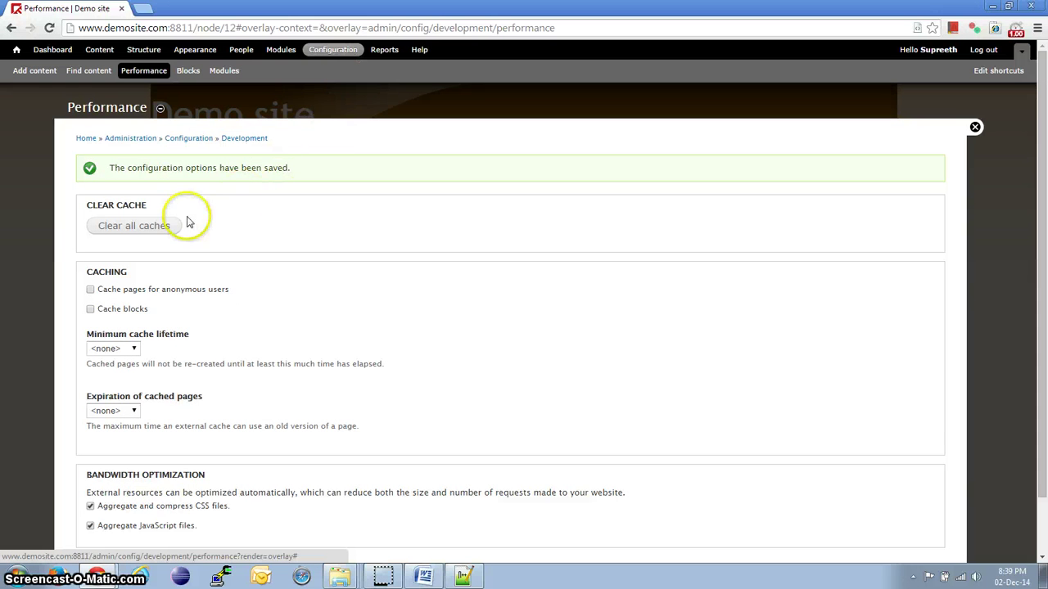
# Step: Clear all of the site's caches and reload the front page in the logged-out window
pyautogui.click(153, 229)
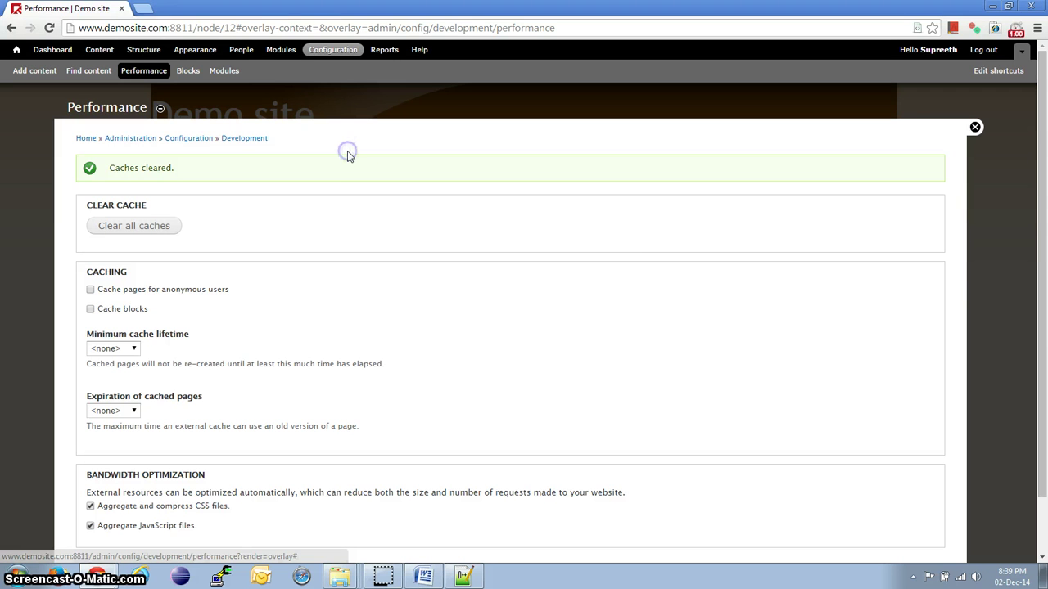
pyautogui.hotkey('alt', 'Tab')
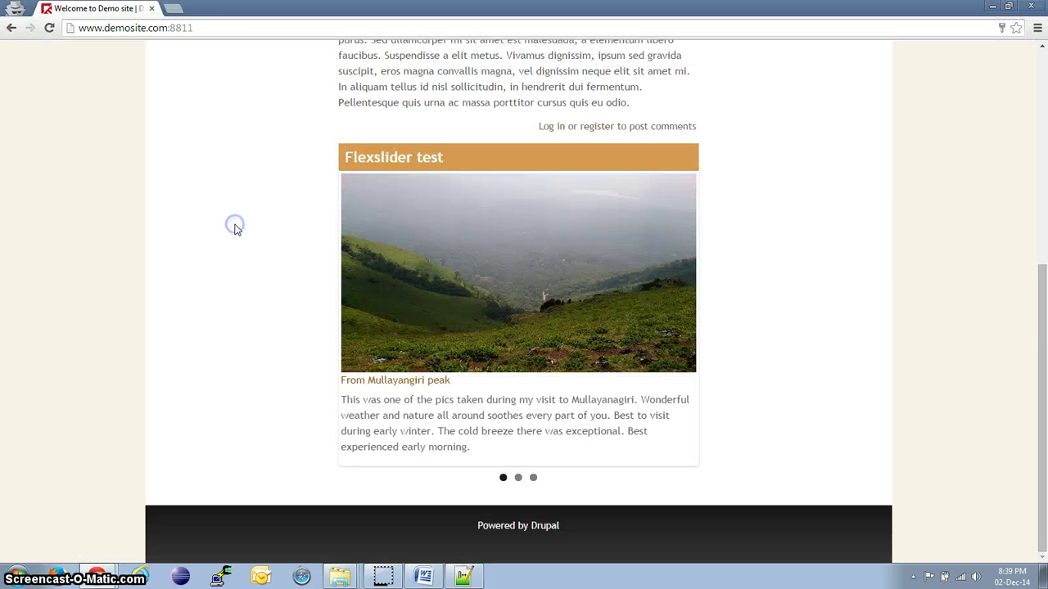
pyautogui.press('F5')
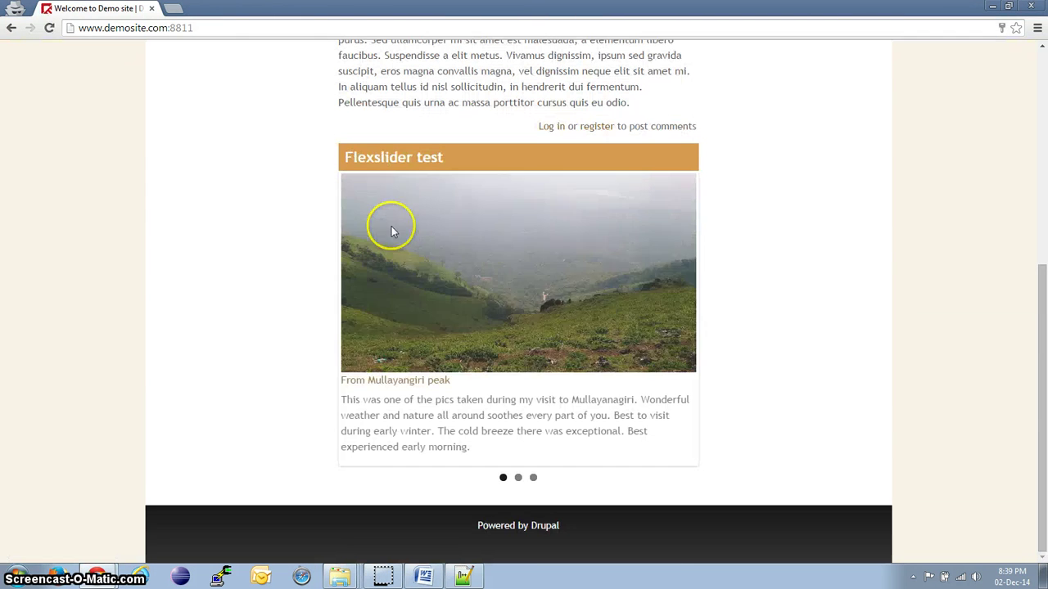
# Step: Inspect the Flexslider test image again and open the aggregated stylesheet that holds its .flexslider .slides img rule
pyautogui.rightClick(484, 233)
pyautogui.click(536, 339)
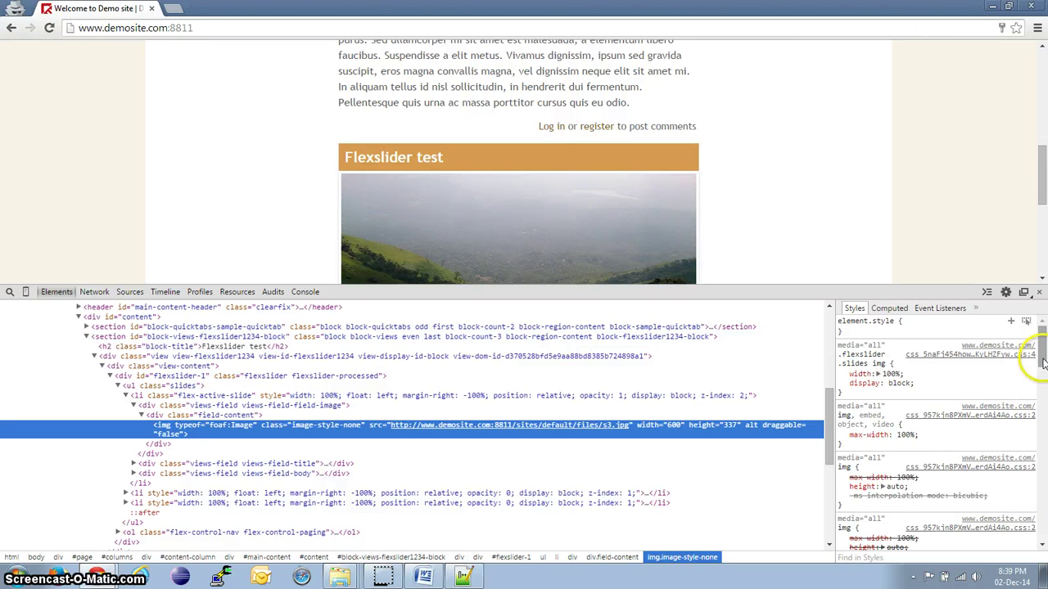
pyautogui.moveTo(1042, 357); pyautogui.dragTo(1042, 331)
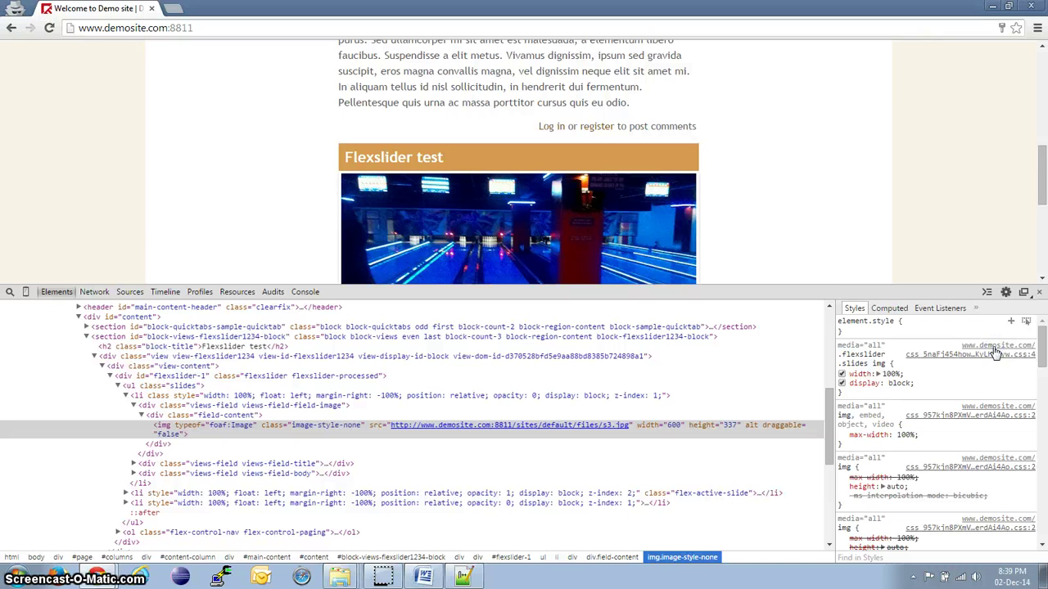
pyautogui.click(988, 347)
pyautogui.click(992, 356)
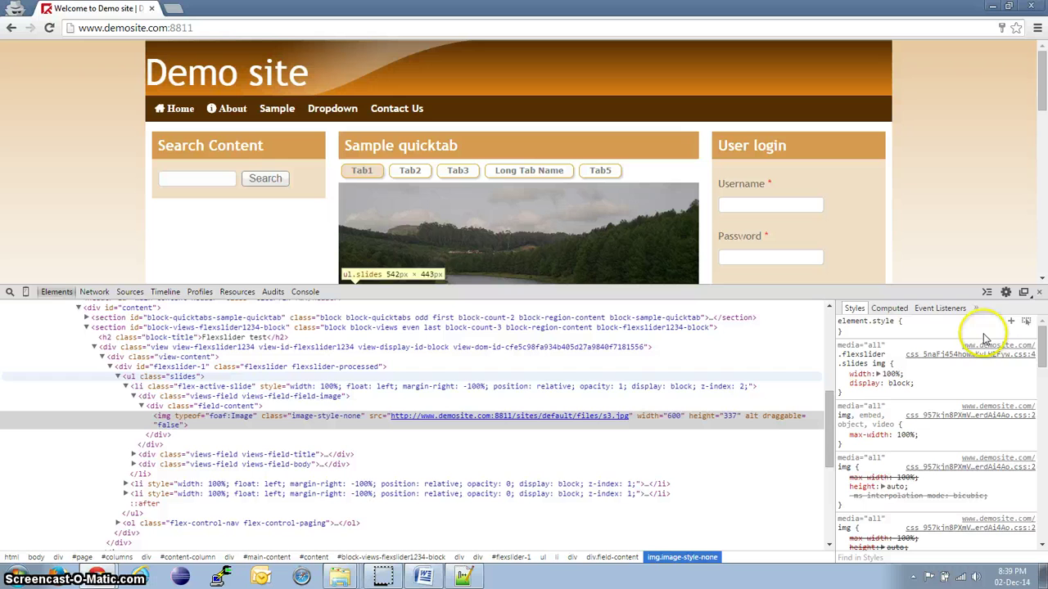
pyautogui.click(986, 355)
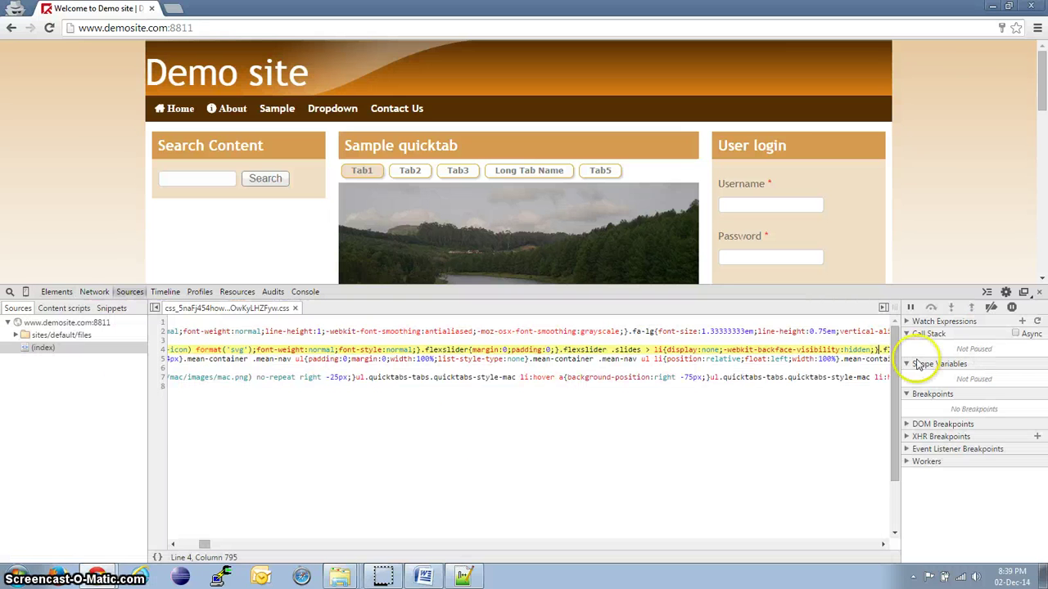
# Step: Examine how the aggregated stylesheet combines and compresses the CSS code
pyautogui.moveTo(205, 545); pyautogui.dragTo(185, 546)
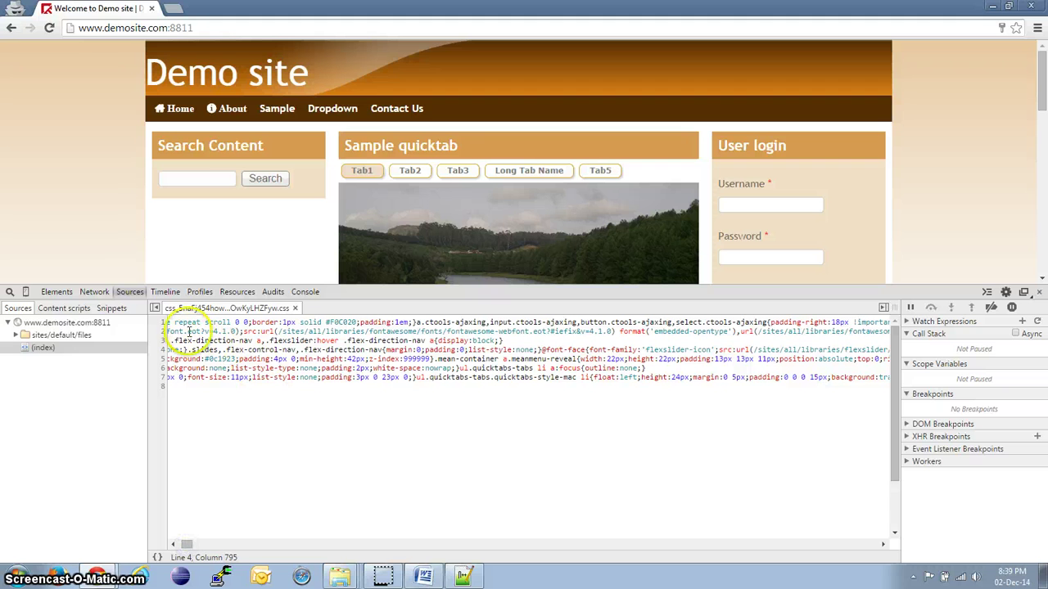
pyautogui.moveTo(189, 331); pyautogui.dragTo(274, 368)
pyautogui.click(279, 368)
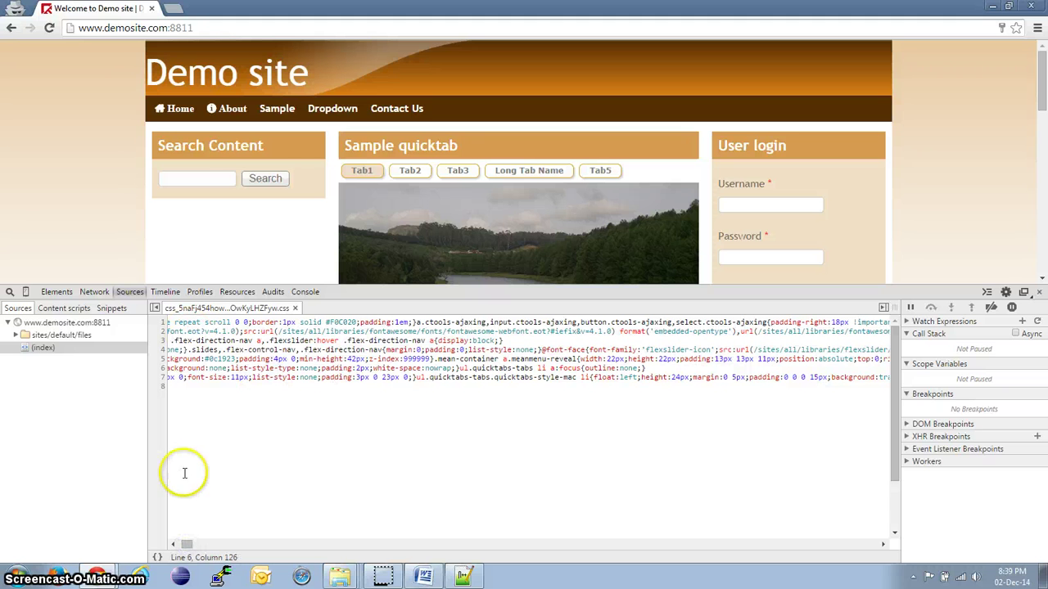
pyautogui.click(173, 545)
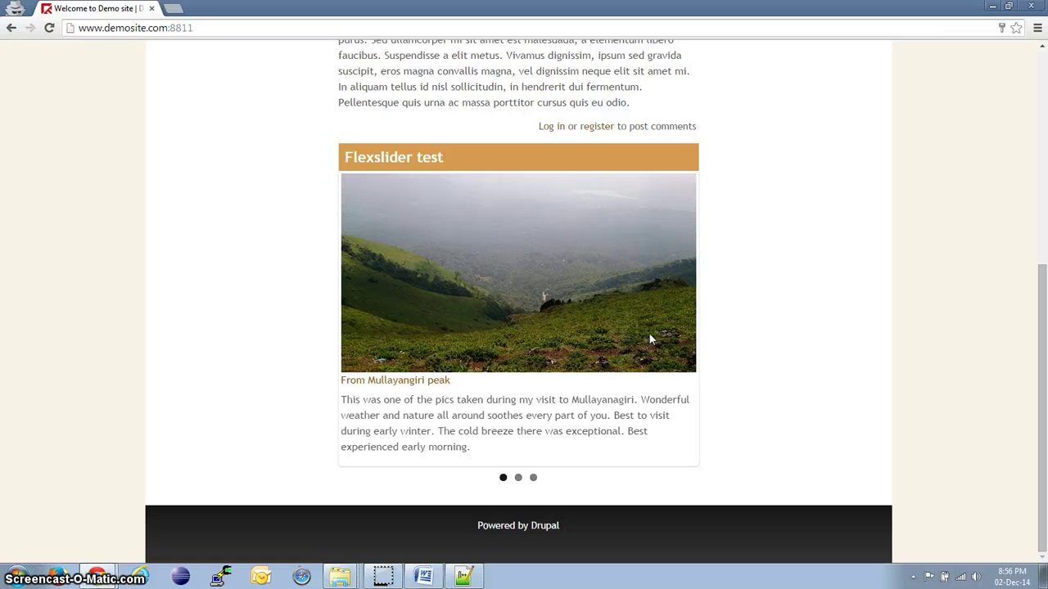
# Step: Open the developer tools on the slider image and record the front page's network requests during a reload
pyautogui.rightClick(574, 229)
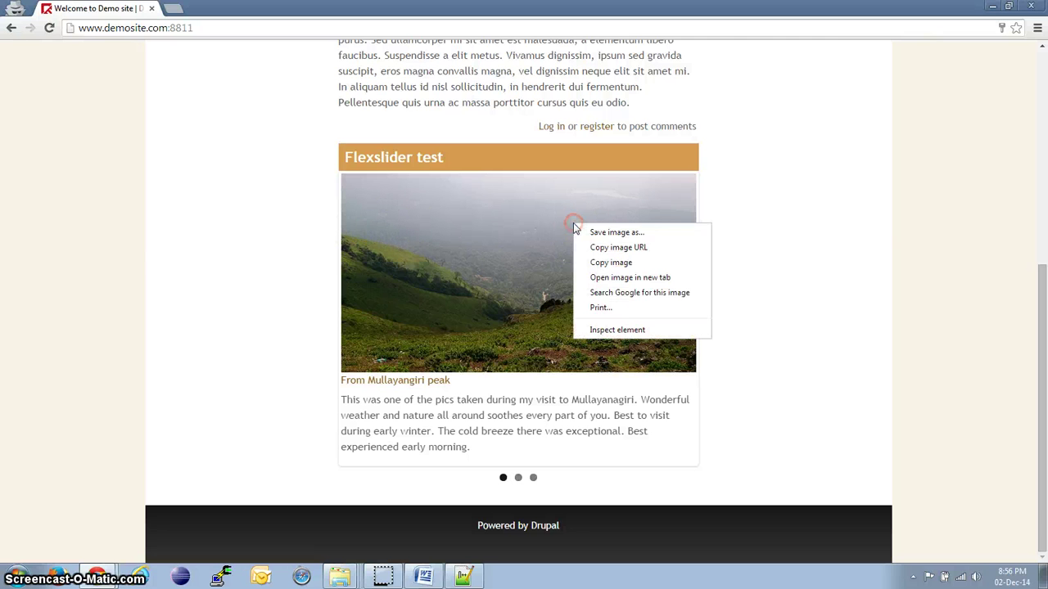
pyautogui.click(641, 329)
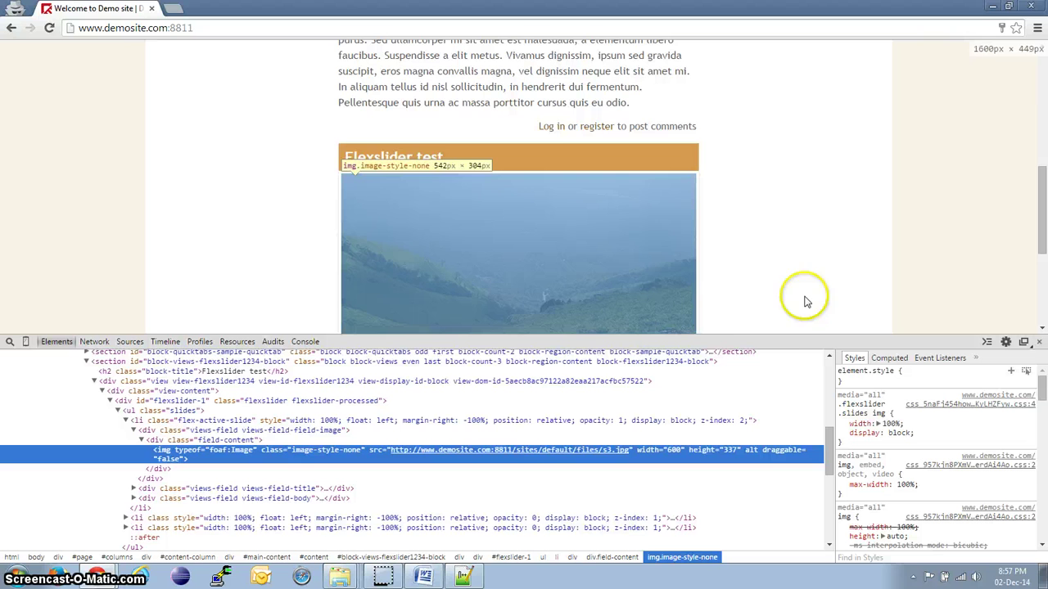
pyautogui.moveTo(788, 332); pyautogui.dragTo(786, 342)
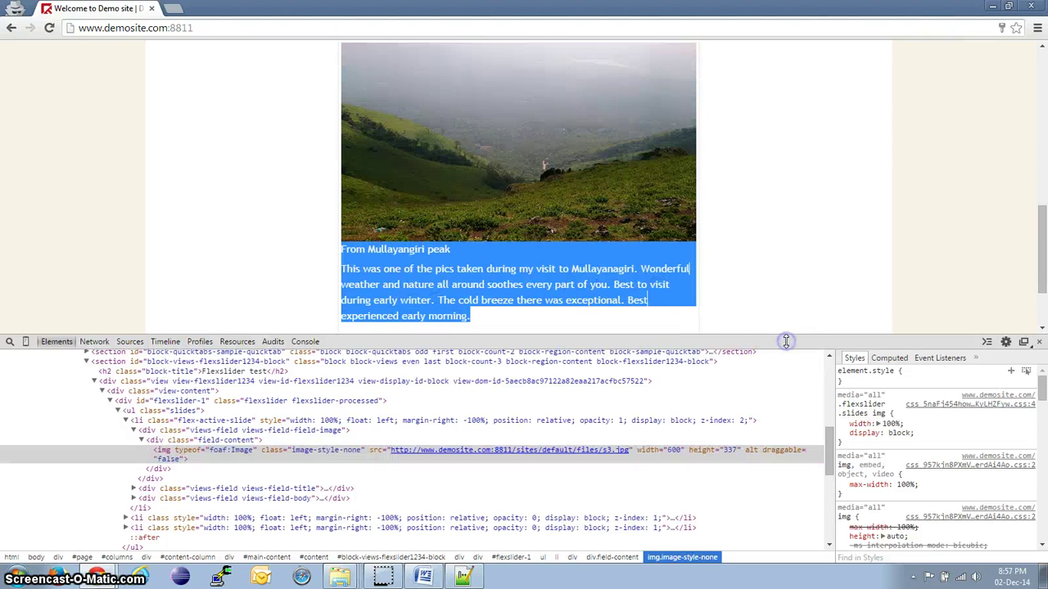
pyautogui.click(790, 292)
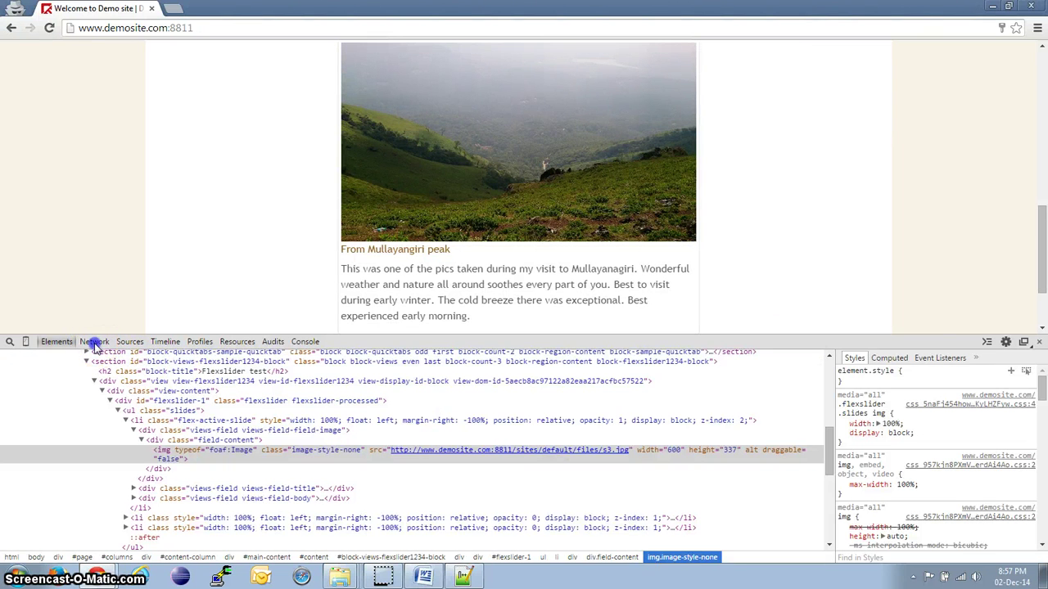
pyautogui.click(94, 342)
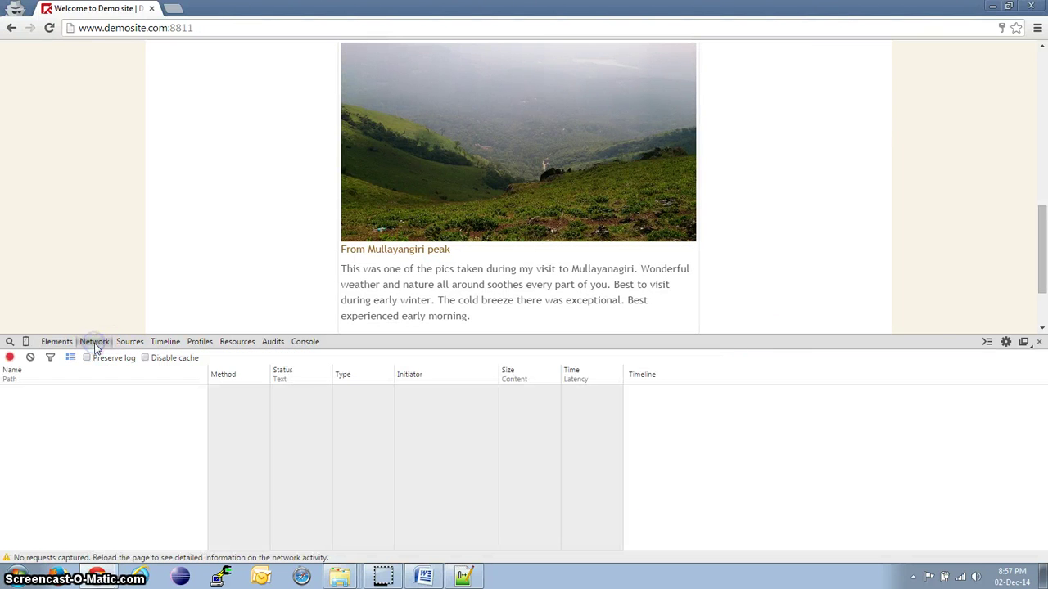
pyautogui.click(49, 28)
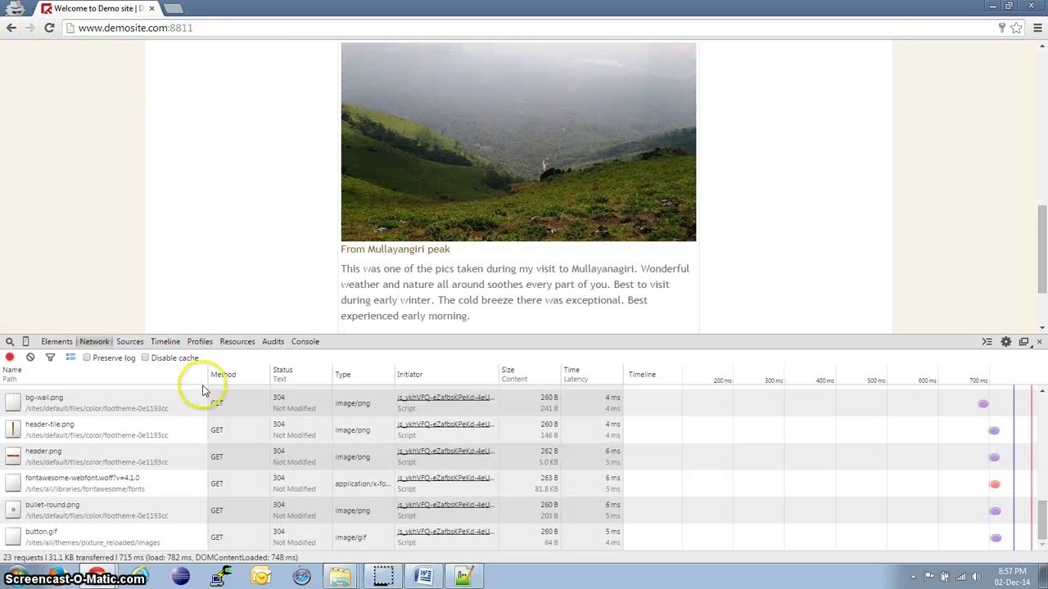
pyautogui.moveTo(1042, 517); pyautogui.dragTo(1039, 415)
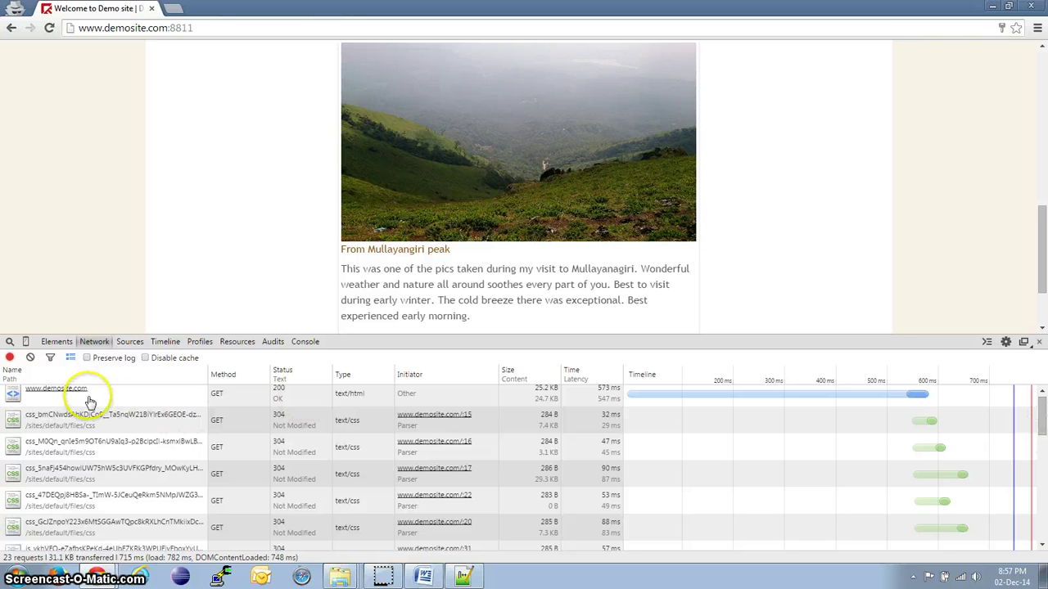
pyautogui.moveTo(1042, 400); pyautogui.dragTo(1041, 397)
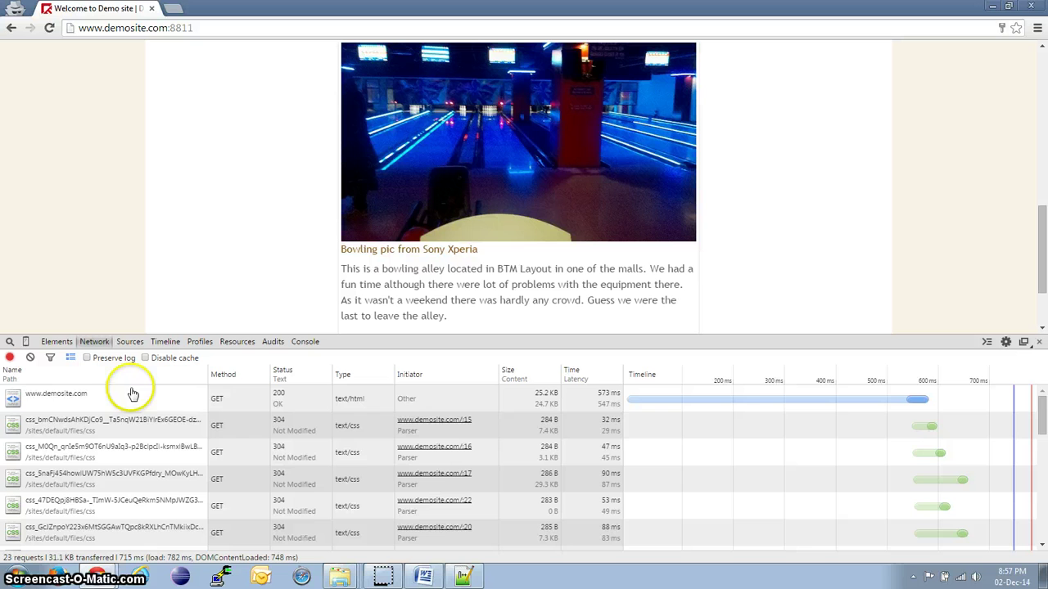
pyautogui.click(57, 394)
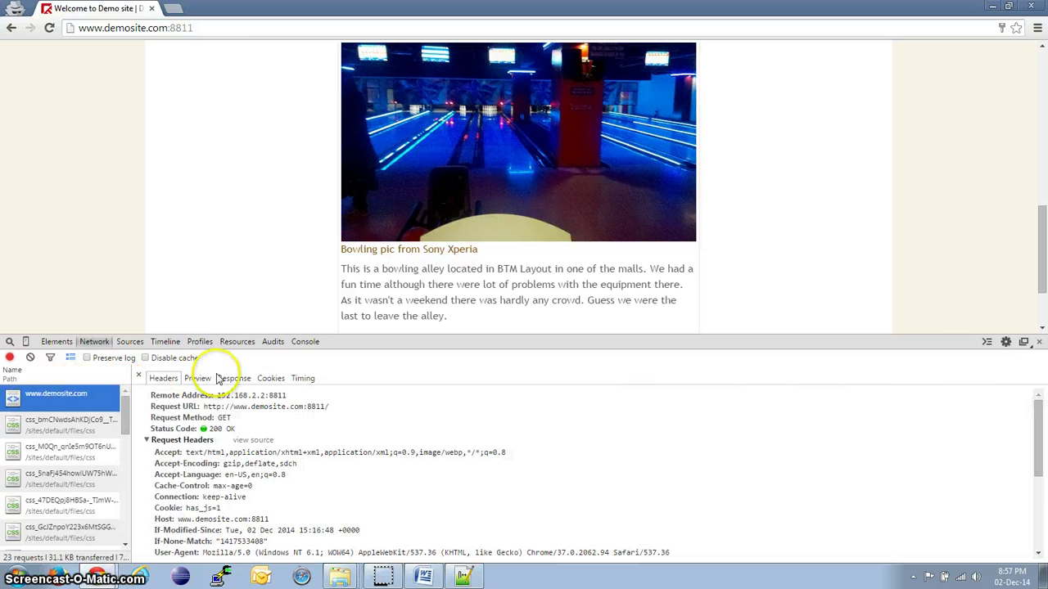
pyautogui.click(164, 378)
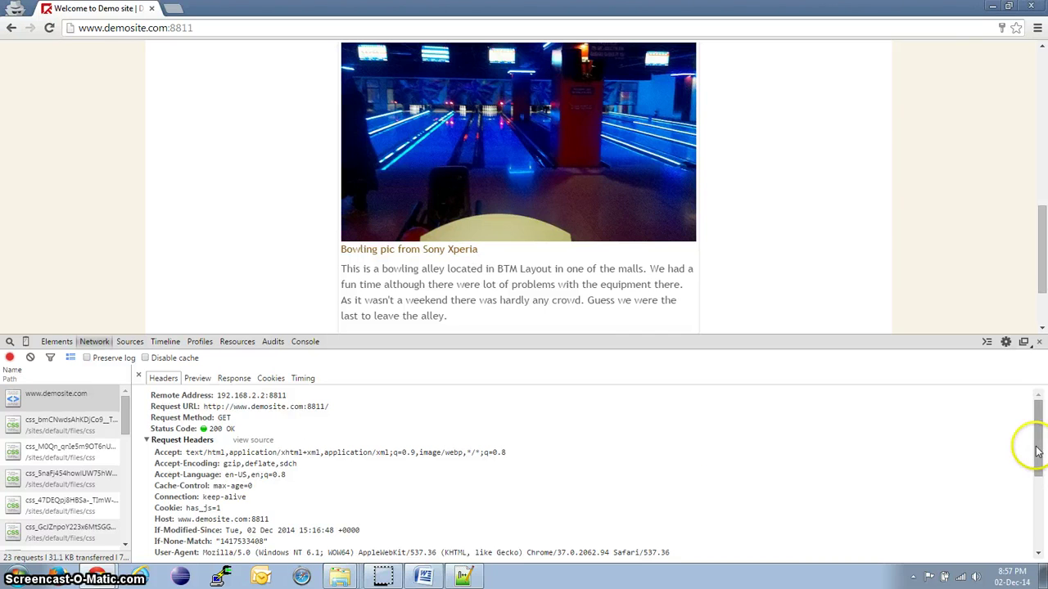
pyautogui.moveTo(1037, 450); pyautogui.dragTo(1038, 488)
pyautogui.scroll(-2, 1038, 489)
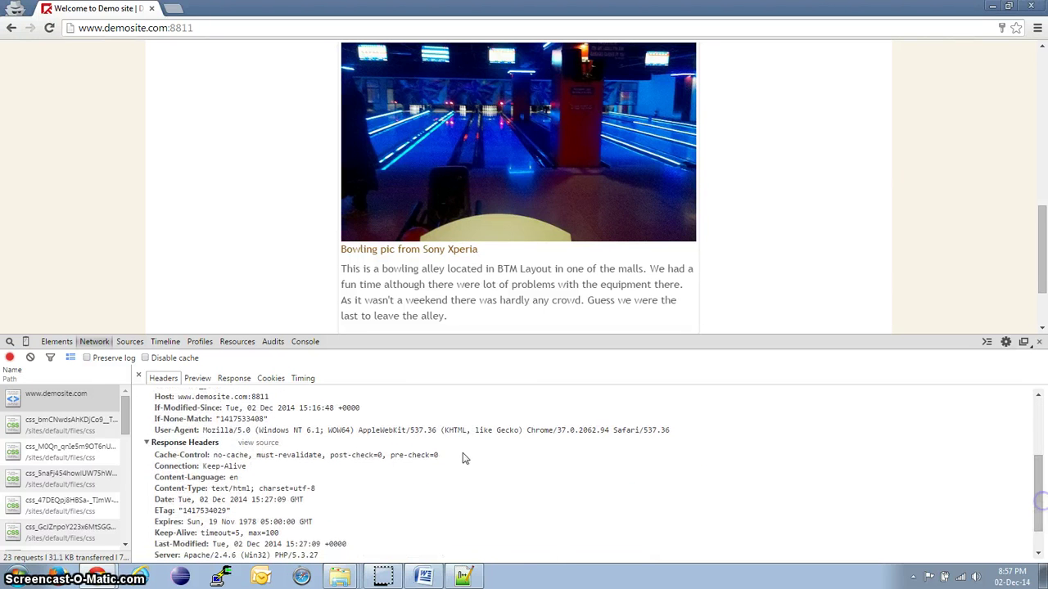
pyautogui.click(241, 464)
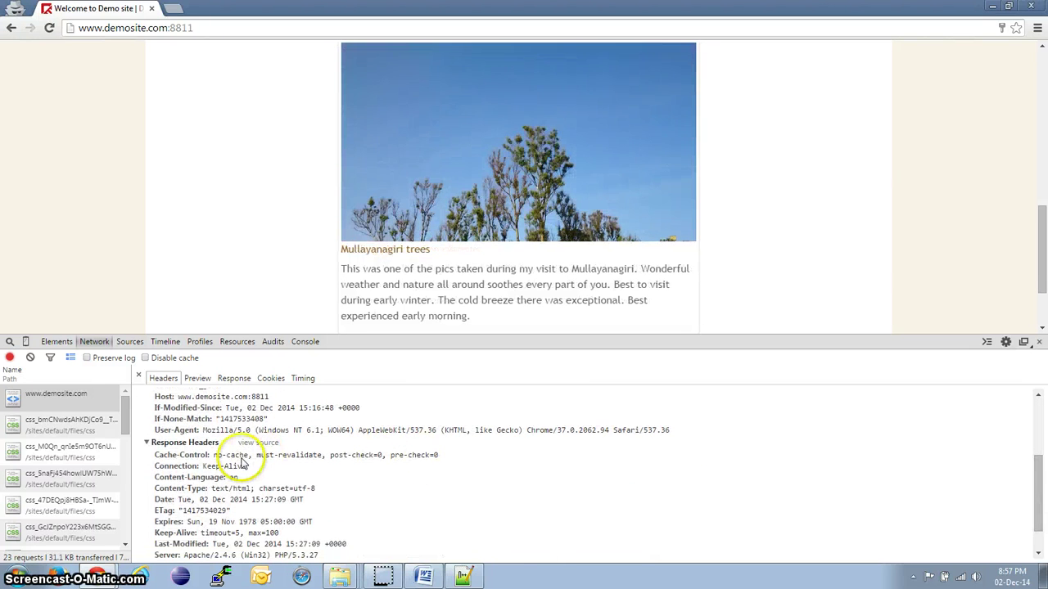
pyautogui.click(1039, 342)
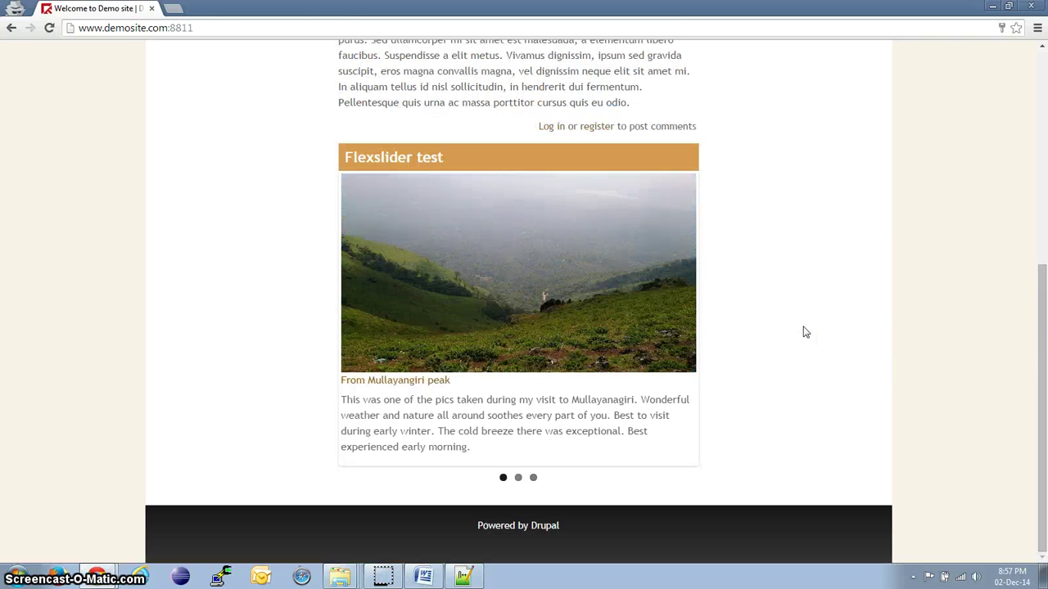
# Step: Switch to Windows Explorer and open httpd.conf from the Apache24 conf folder in Notepad++
pyautogui.hotkey('alt', 'Tab')
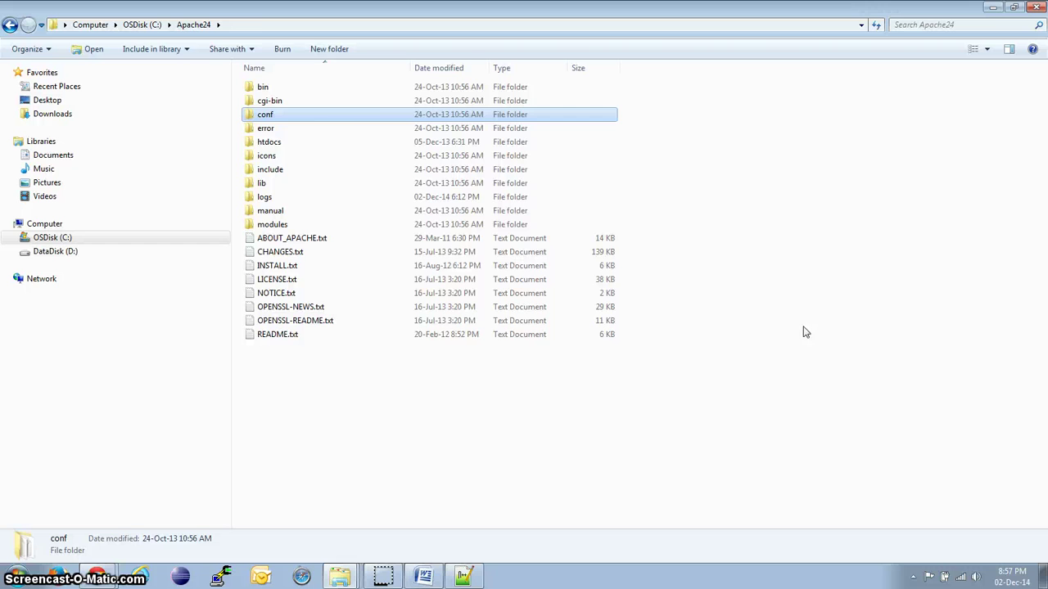
pyautogui.doubleClick(279, 115)
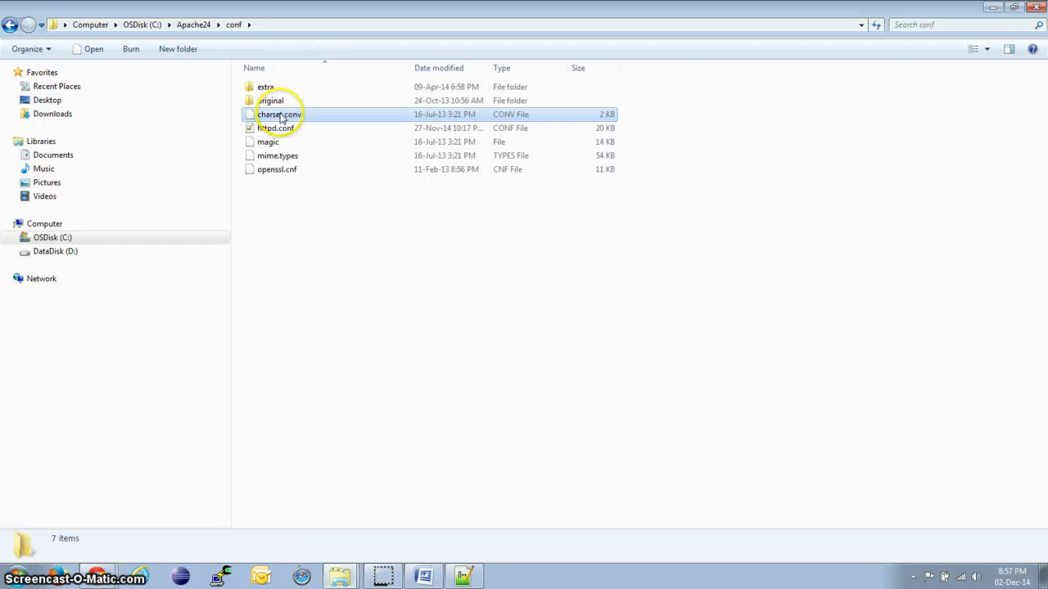
pyautogui.click(279, 114)
pyautogui.click(279, 129)
pyautogui.rightClick(279, 131)
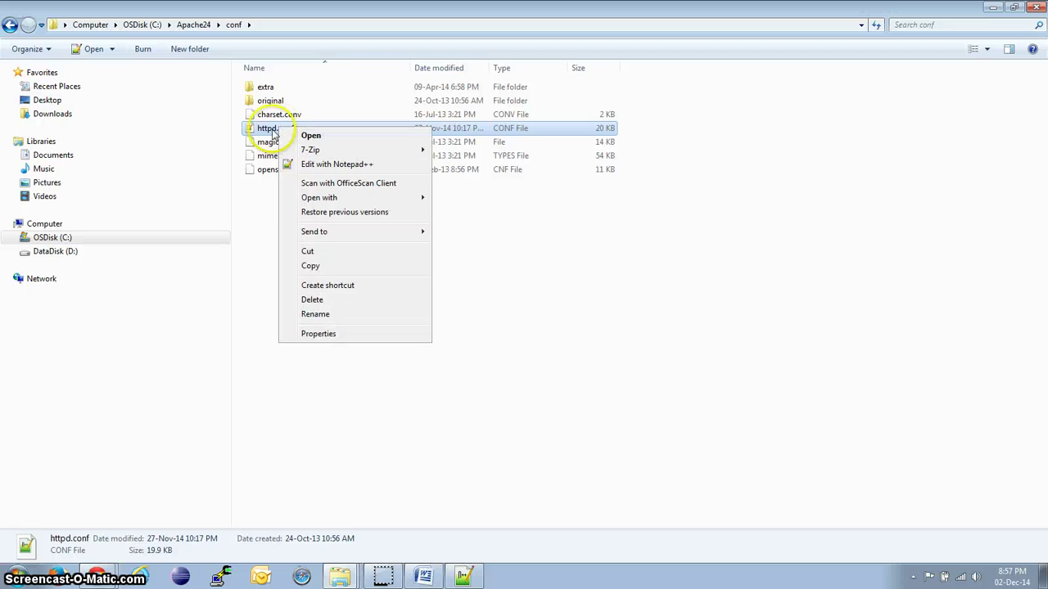
pyautogui.click(264, 215)
pyautogui.click(277, 134)
pyautogui.rightClick(278, 135)
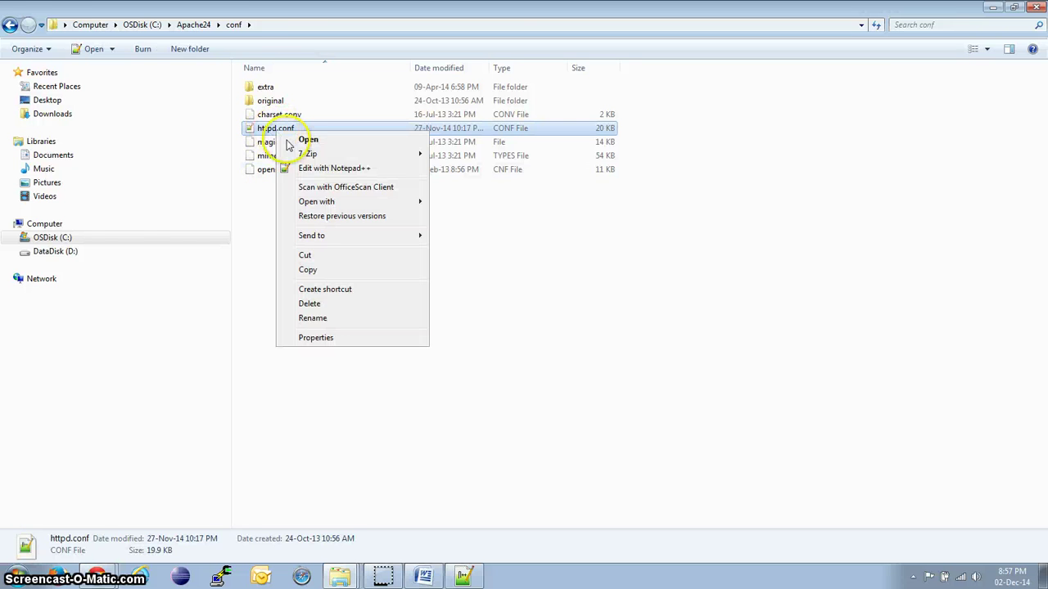
pyautogui.click(310, 166)
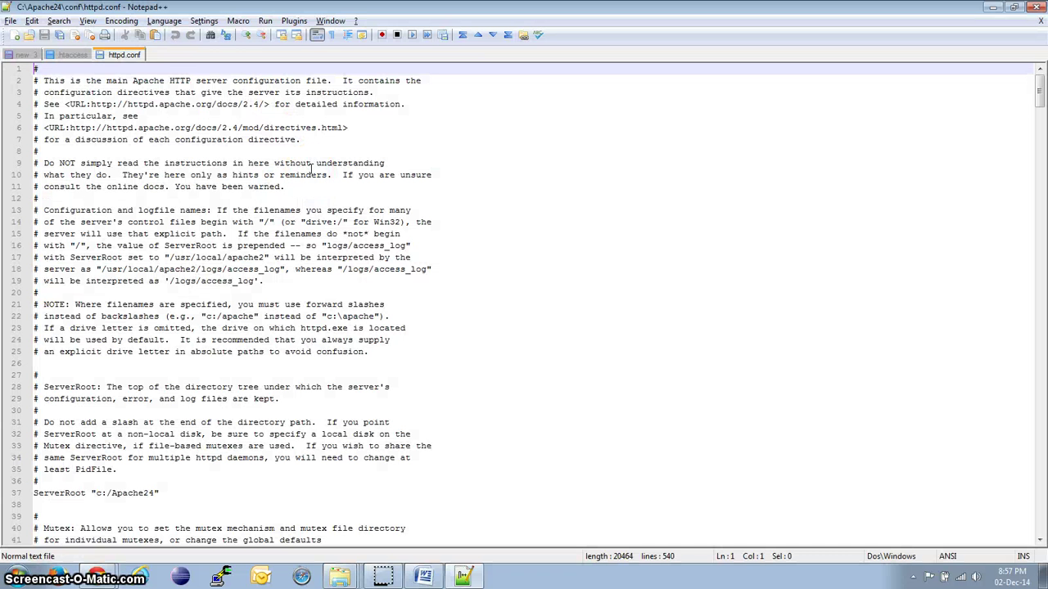
# Step: Search httpd.conf for "deflate", check whether the LoadModule line for deflate_module is uncommented, and close the file
pyautogui.hotkey('ctrl', 'f')
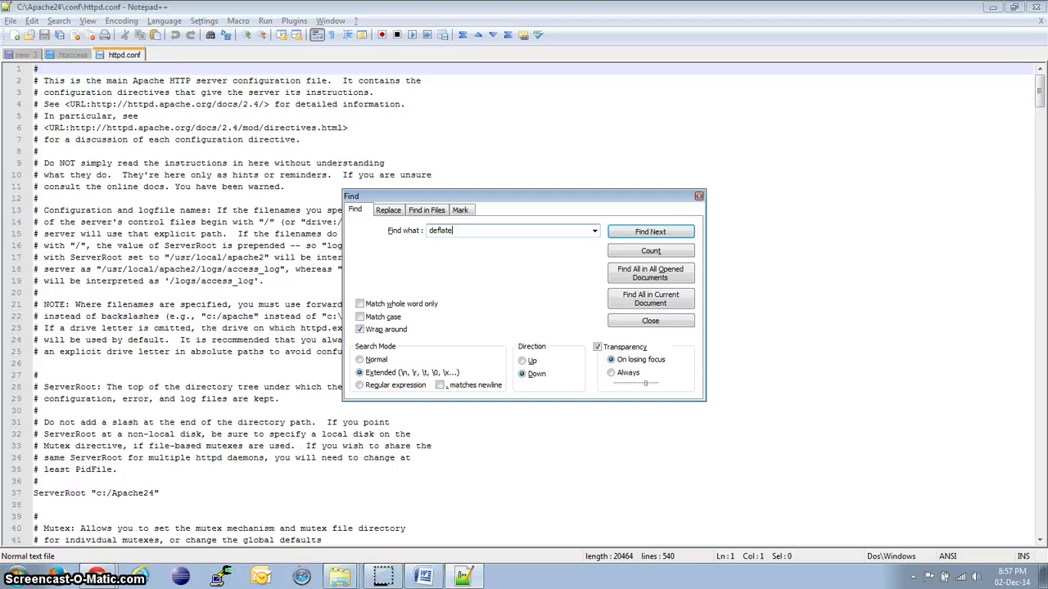
pyautogui.press('Return')
pyautogui.press('Escape')
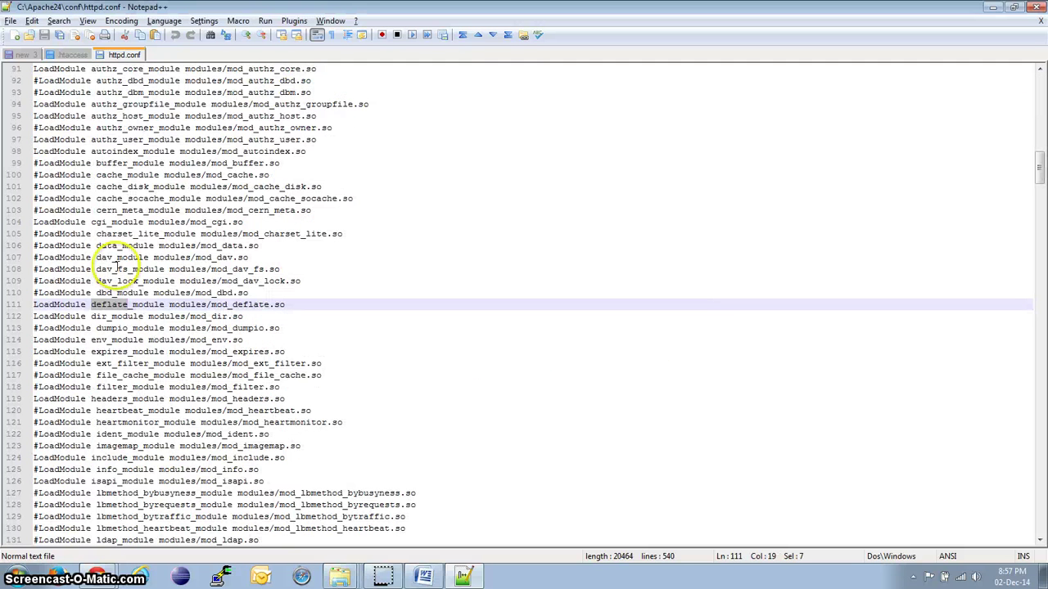
pyautogui.click(35, 304)
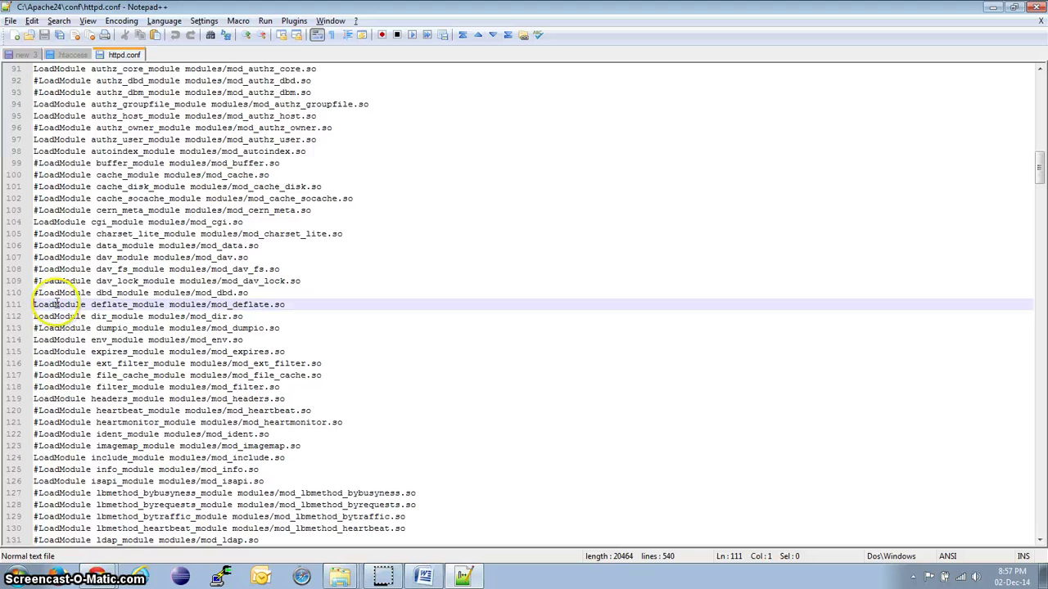
pyautogui.click(290, 304)
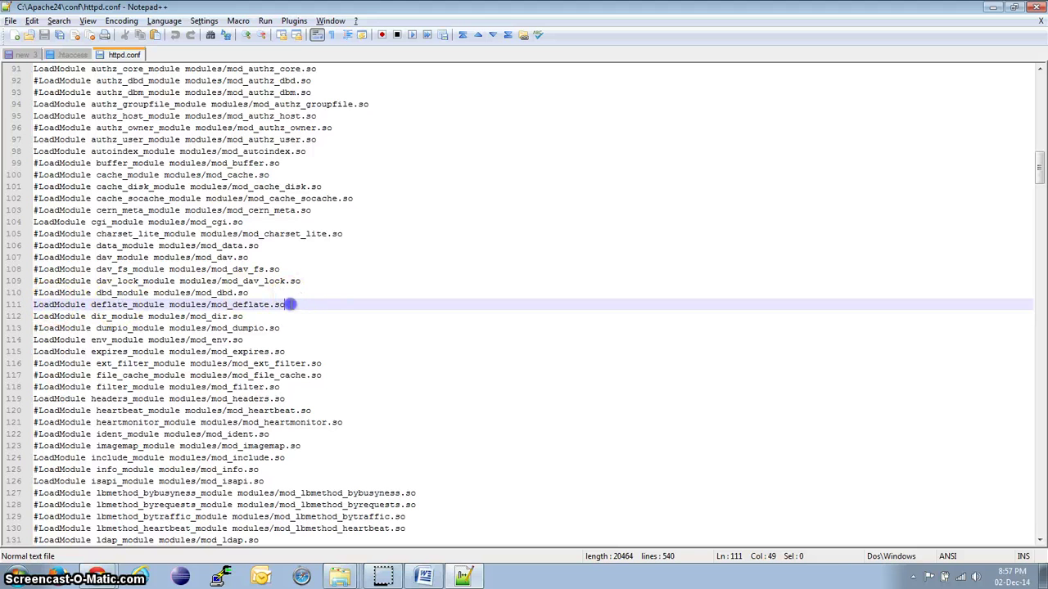
pyautogui.moveTo(291, 305); pyautogui.dragTo(70, 316)
pyautogui.click(320, 295)
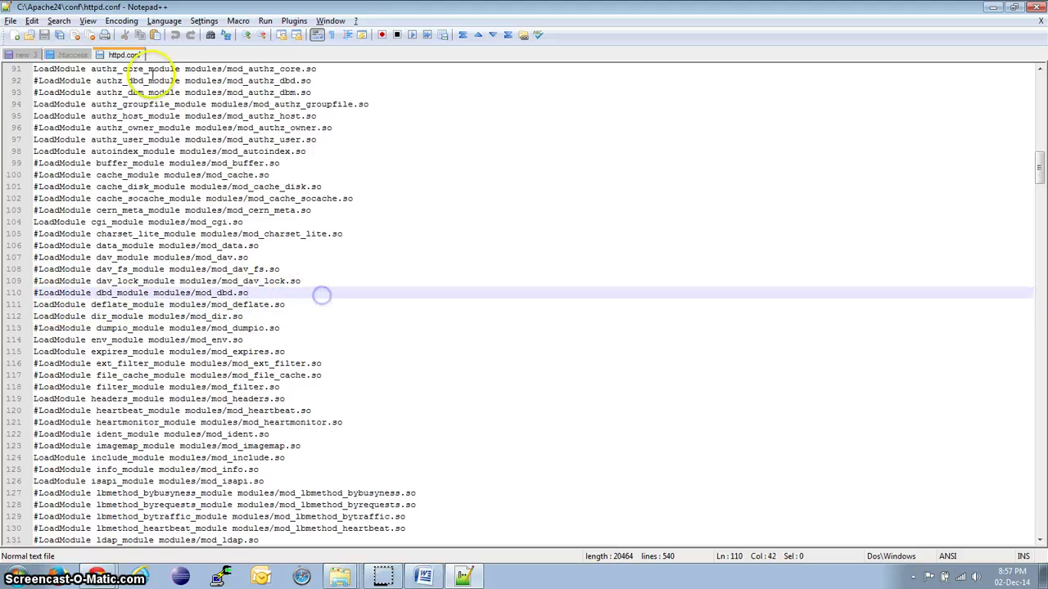
pyautogui.hotkey('ctrl', 'End')
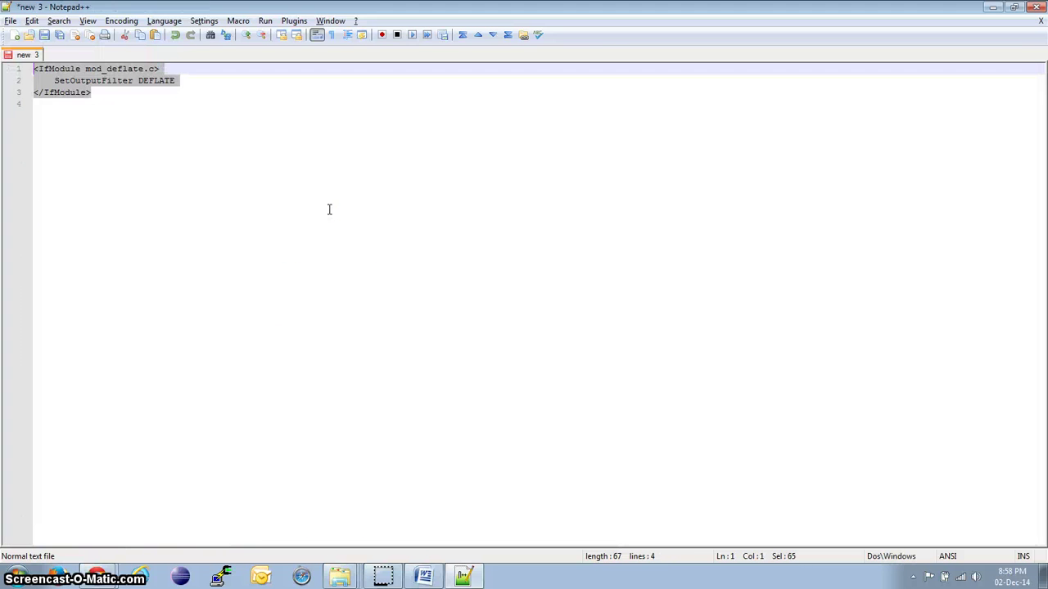
# Step: Switch to the C:\server\www\demo\cyclops folder in Windows Explorer and open its .htaccess file in Notepad++
pyautogui.hotkey('alt', 'Tab')
pyautogui.click(342, 273)
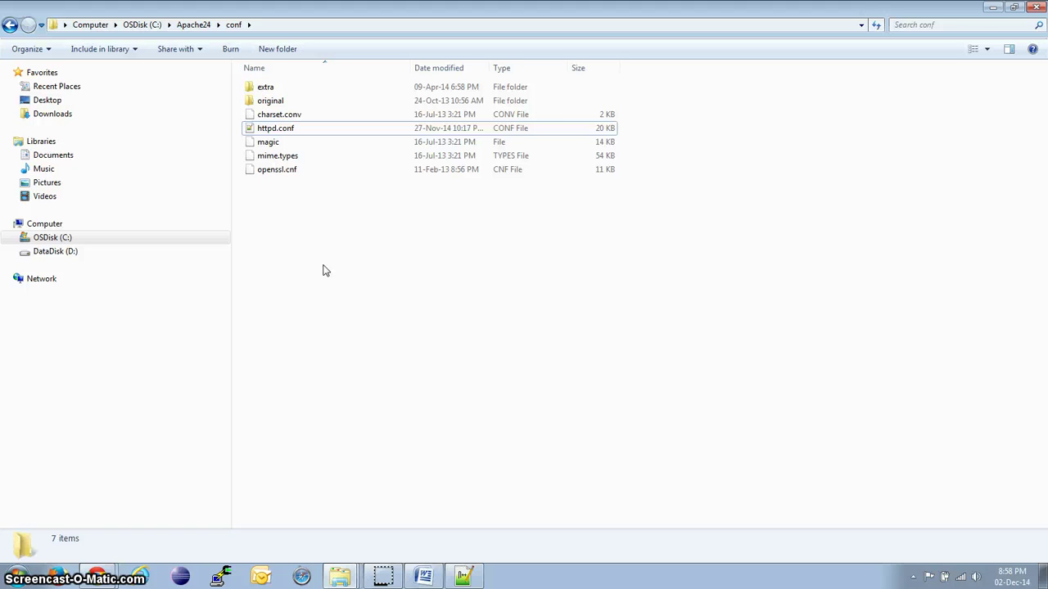
pyautogui.hotkey('alt', 'Tab')
pyautogui.hotkey('alt', 'Tab')
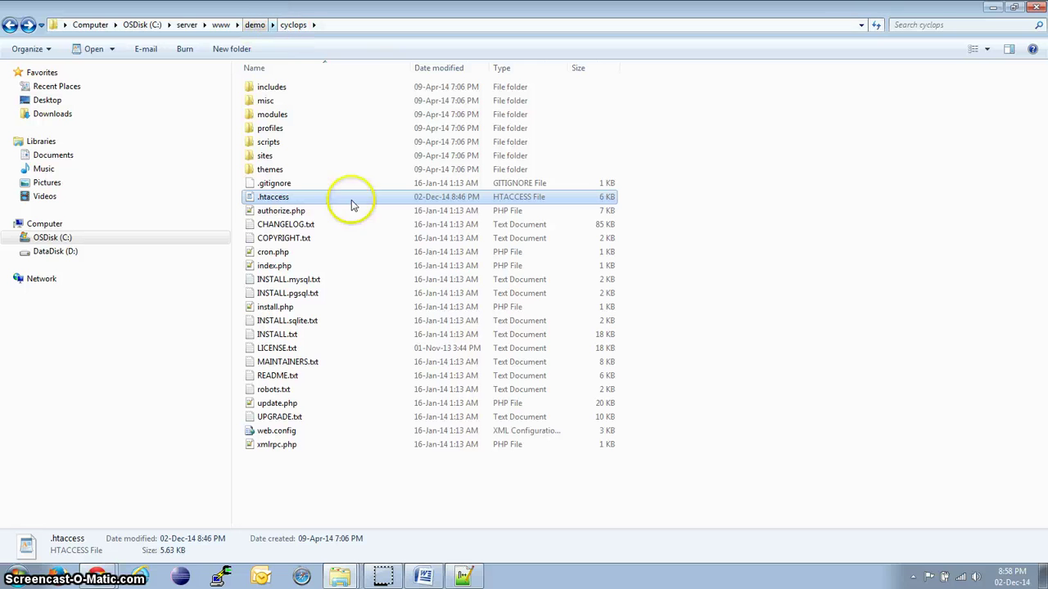
pyautogui.rightClick(283, 201)
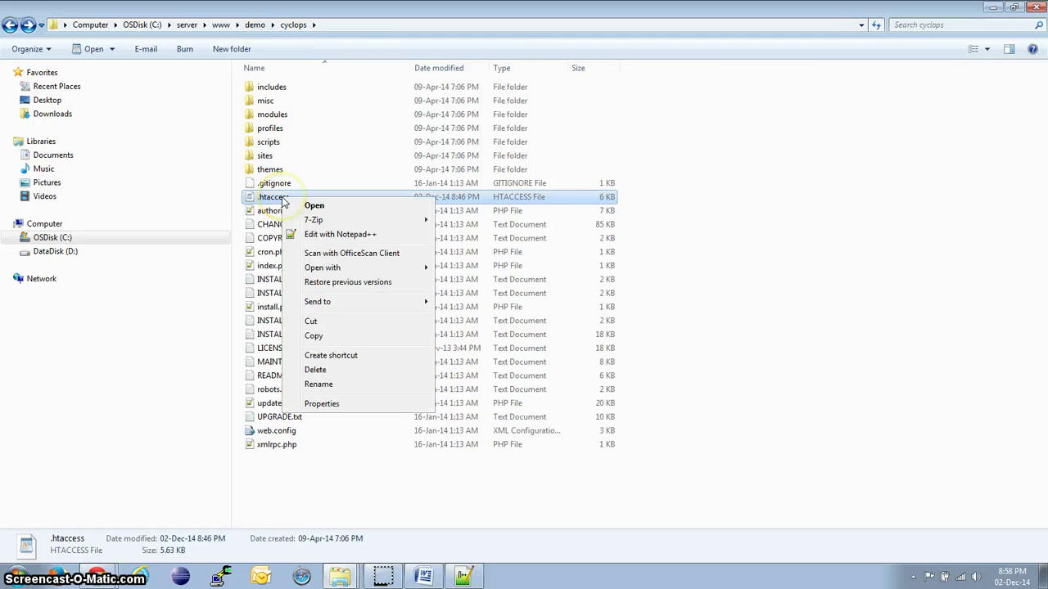
pyautogui.click(312, 235)
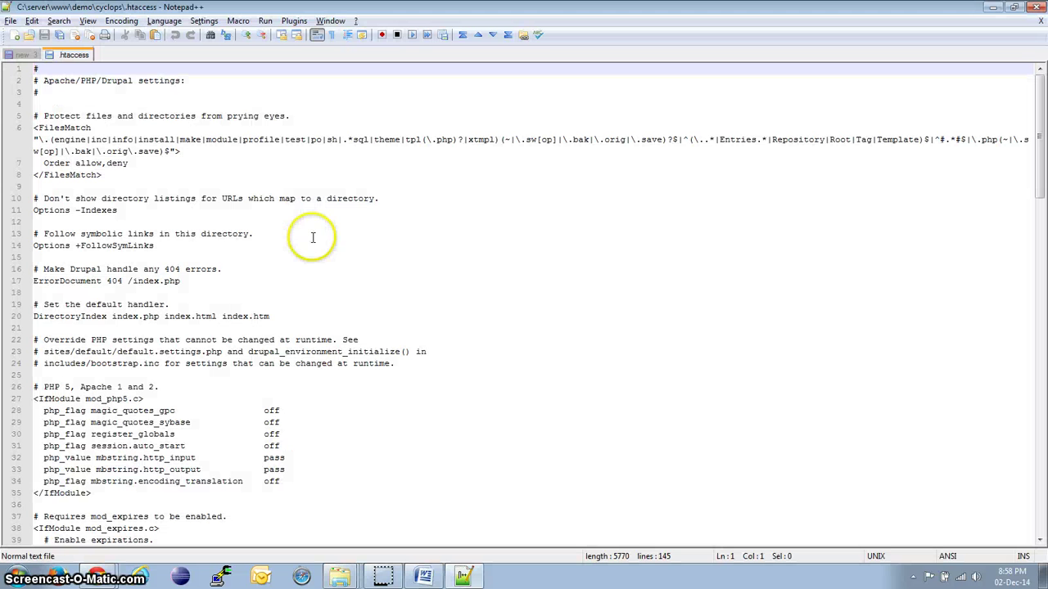
# Step: Place the insertion point on the blank line just above the final </IfModule> at the end of .htaccess
pyautogui.click(237, 221)
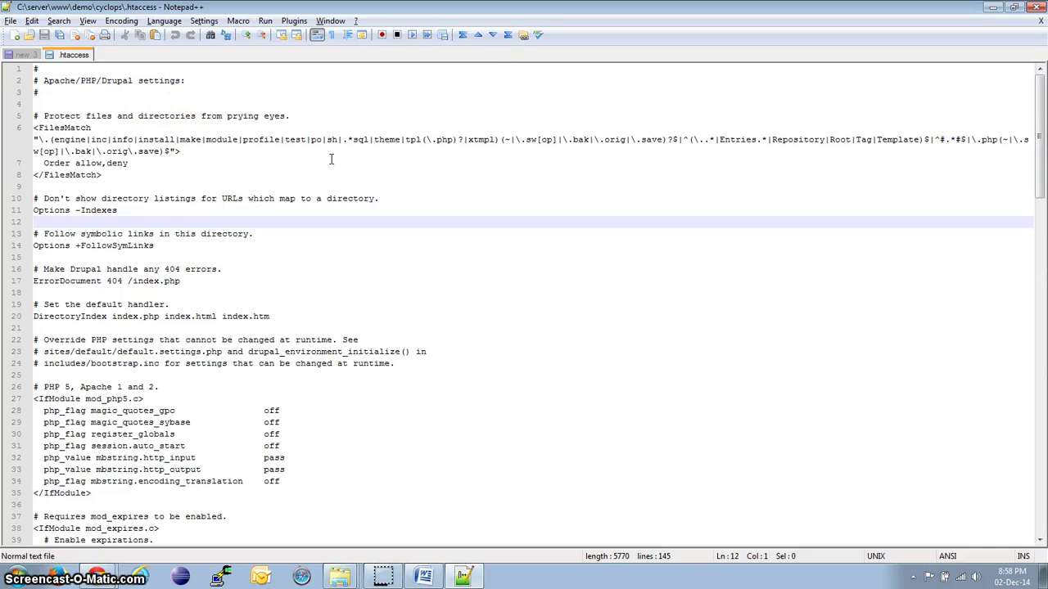
pyautogui.click(257, 220)
pyautogui.press('pagedown')
pyautogui.press('pagedown')
pyautogui.press('pagedown')
pyautogui.press('pagedown')
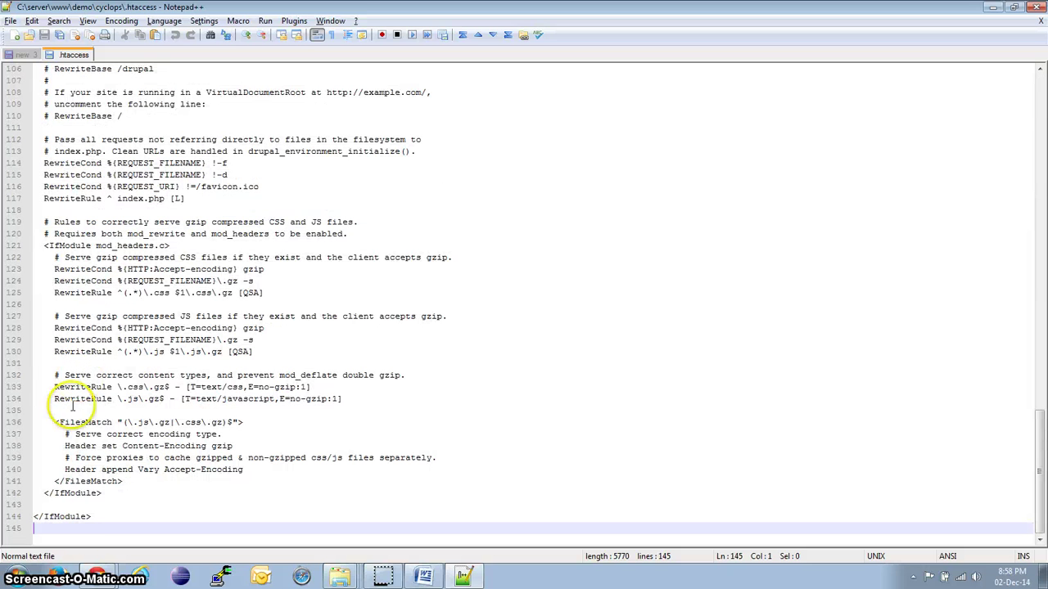
pyautogui.doubleClick(64, 516)
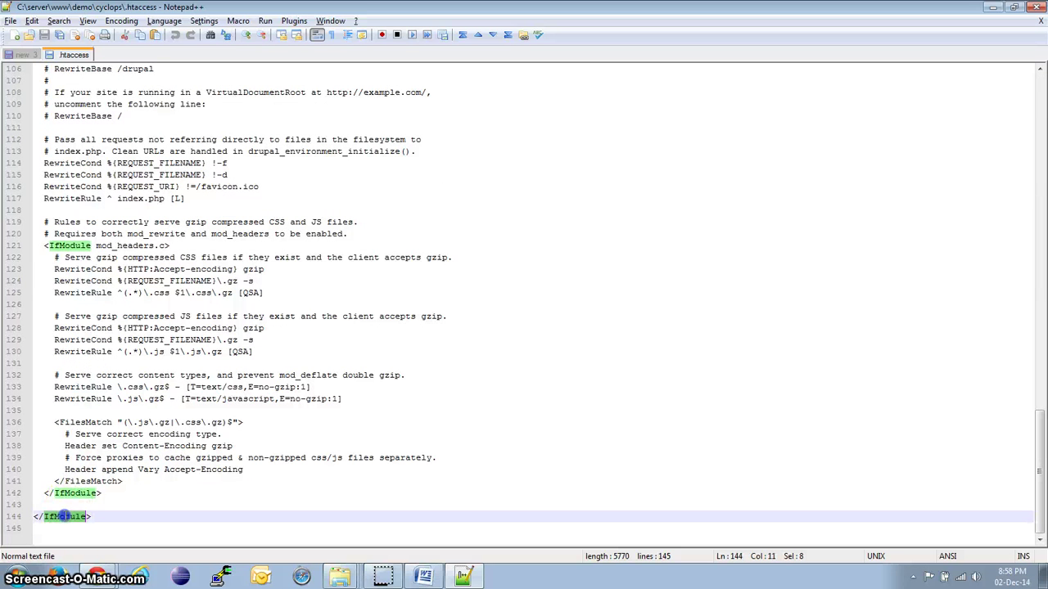
pyautogui.click(108, 504)
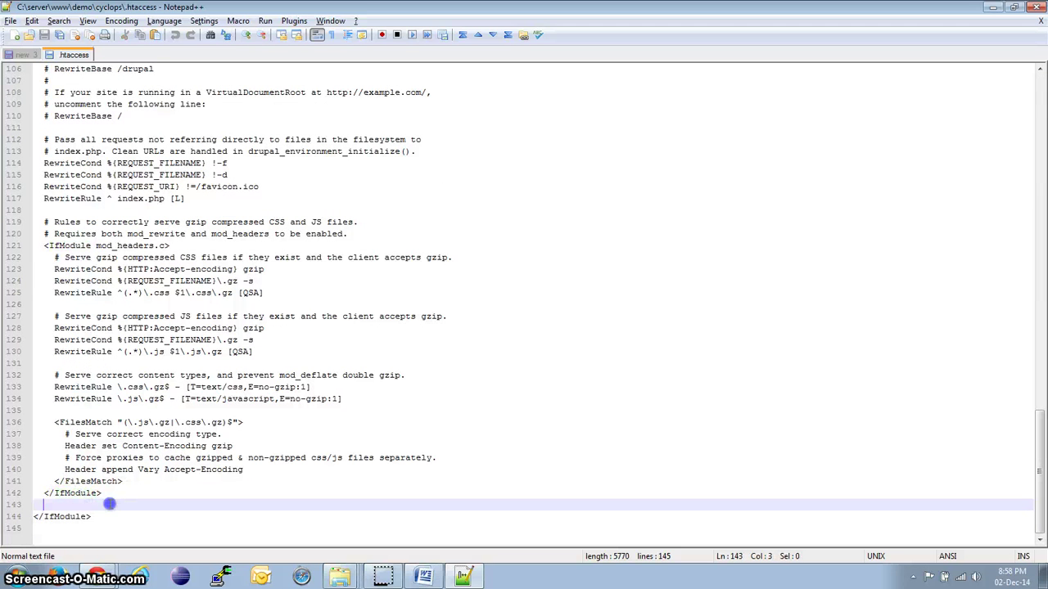
# Step: Copy the mod_deflate.c block with SetOutputFilter DEFLATE from the "new 3" document into .htaccess, and save and close .htaccess
pyautogui.click(23, 56)
pyautogui.click(95, 94)
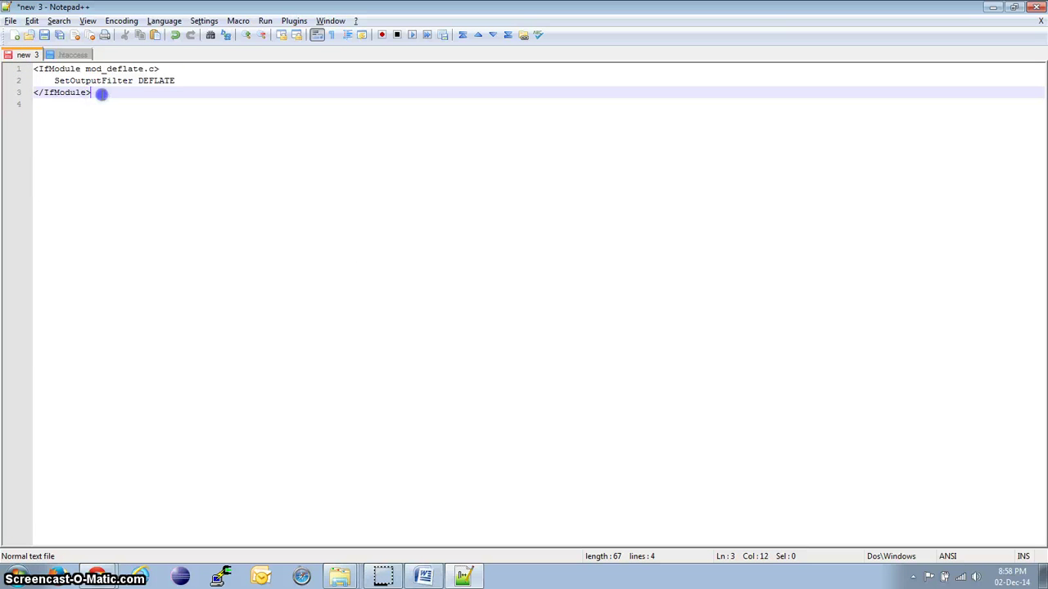
pyautogui.moveTo(102, 93); pyautogui.dragTo(36, 71)
pyautogui.hotkey('ctrl', 'c')
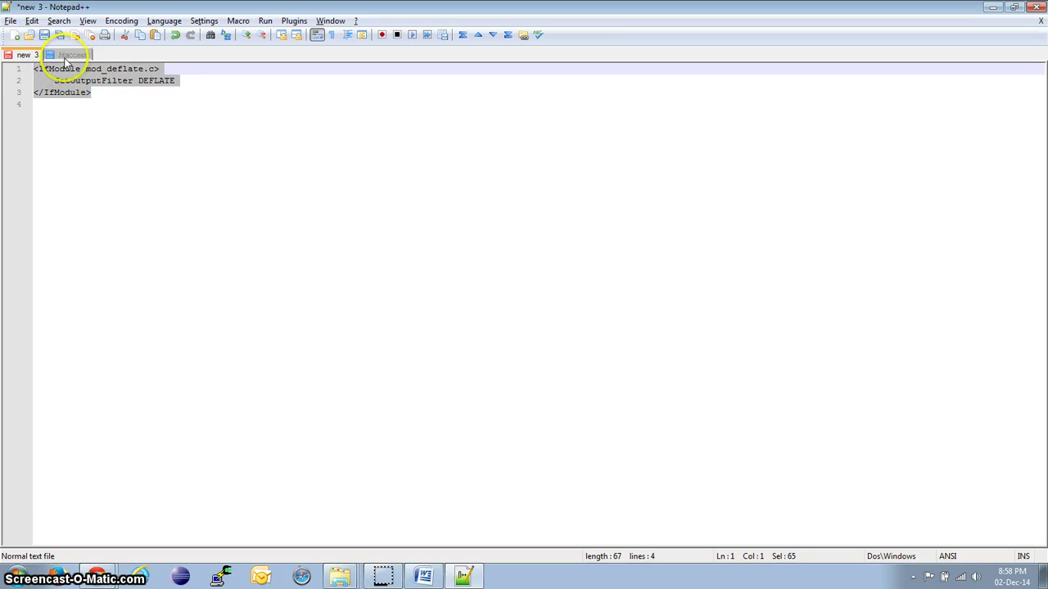
pyautogui.click(69, 56)
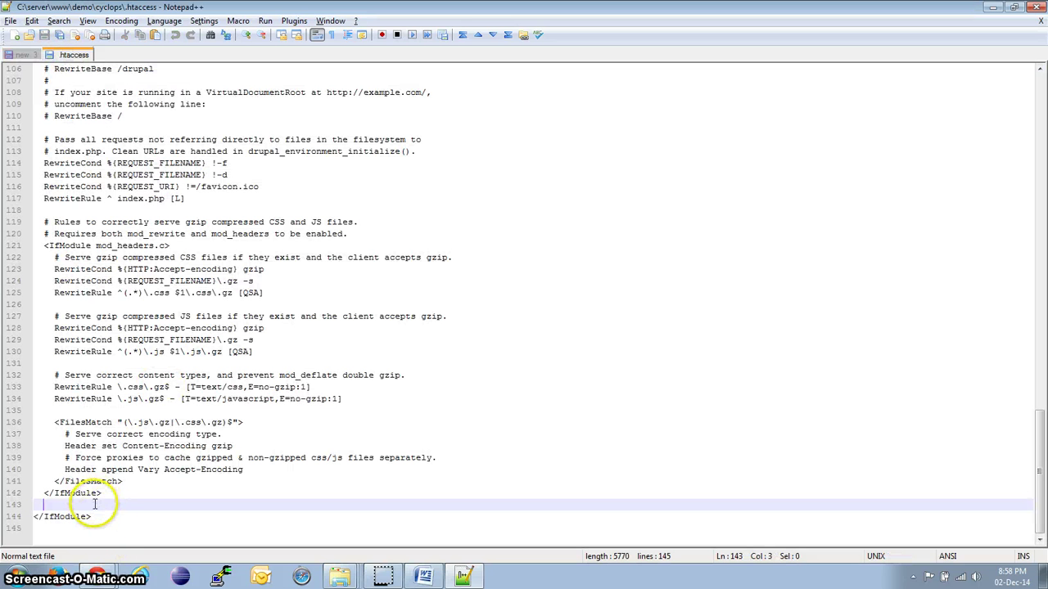
pyautogui.hotkey('ctrl', 'v')
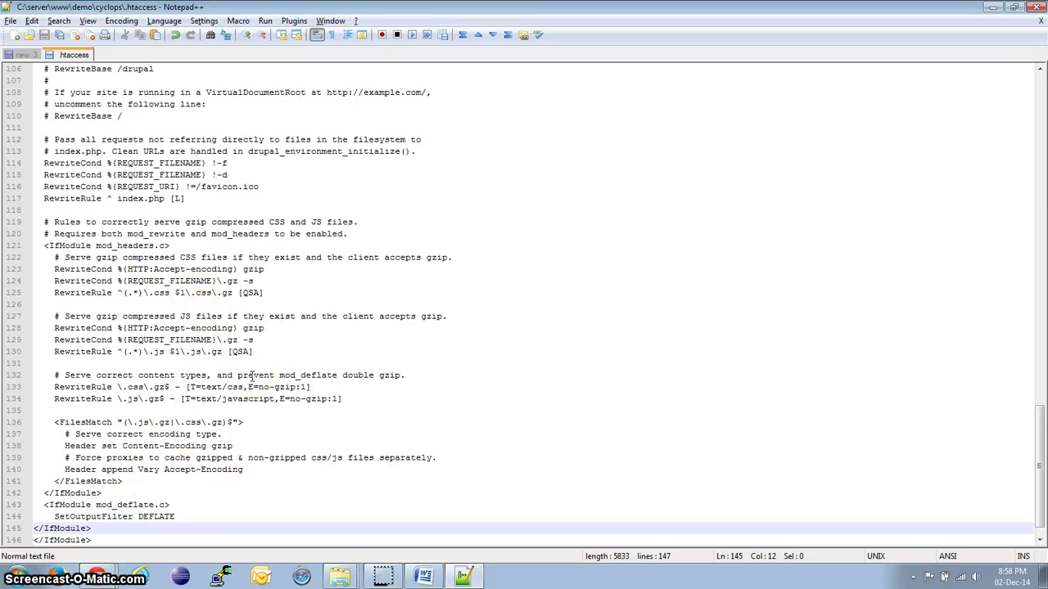
pyautogui.hotkey('ctrl', 'w')
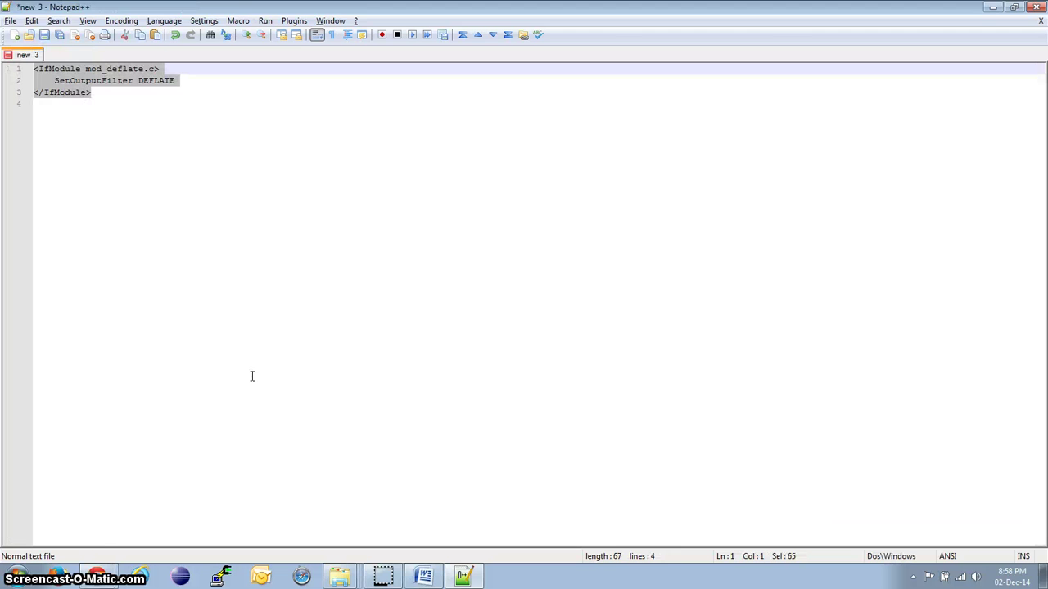
# Step: Switch back to the front page in Chrome and record its network requests again during a reload
pyautogui.hotkey('alt', 'Tab')
pyautogui.hotkey('alt', 'Tab')
pyautogui.hotkey('alt', 'Tab')
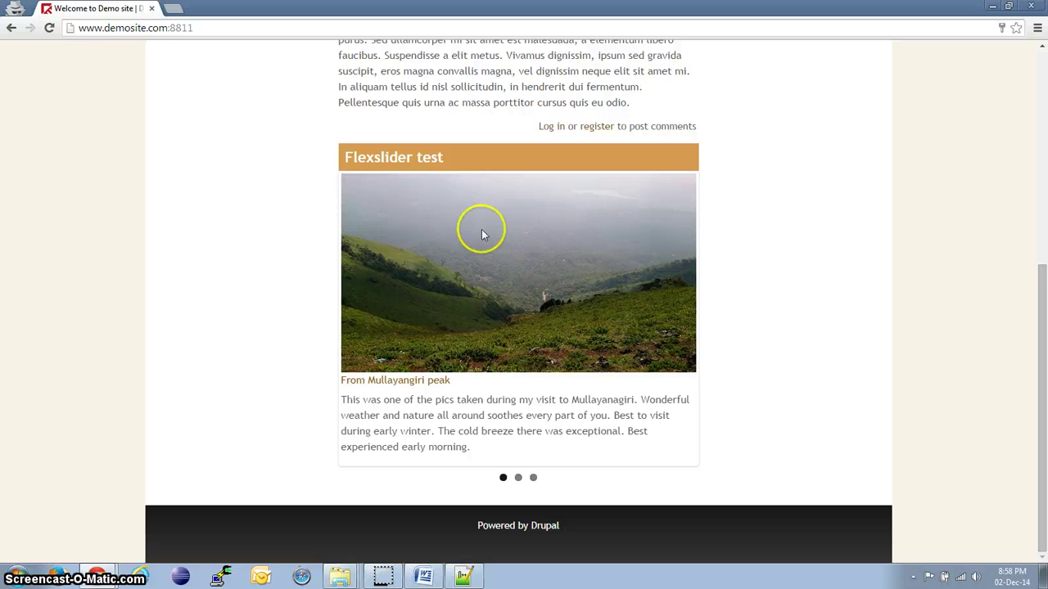
pyautogui.rightClick(481, 235)
pyautogui.click(524, 336)
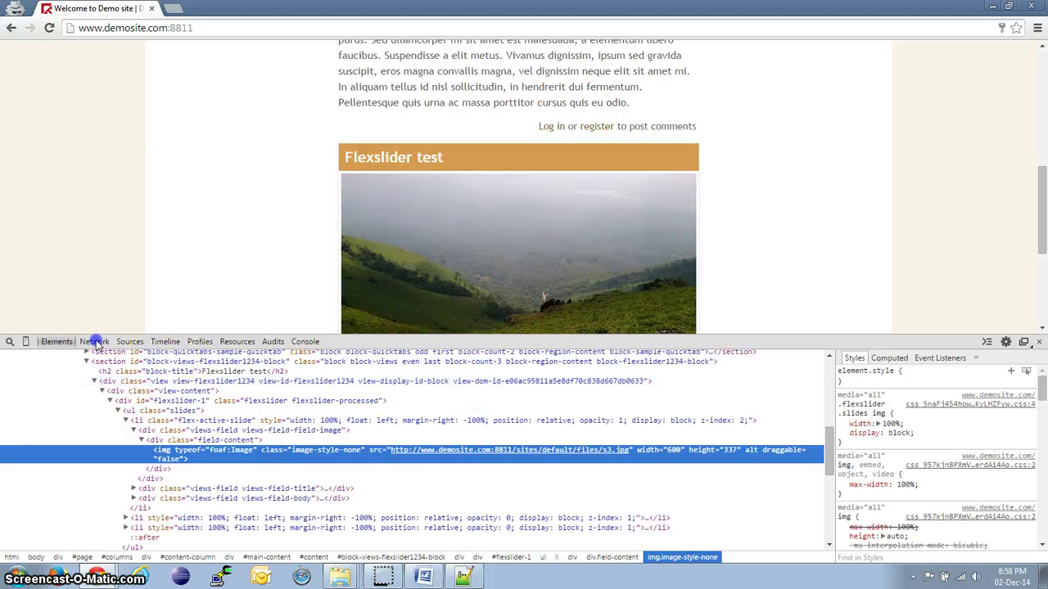
pyautogui.click(95, 342)
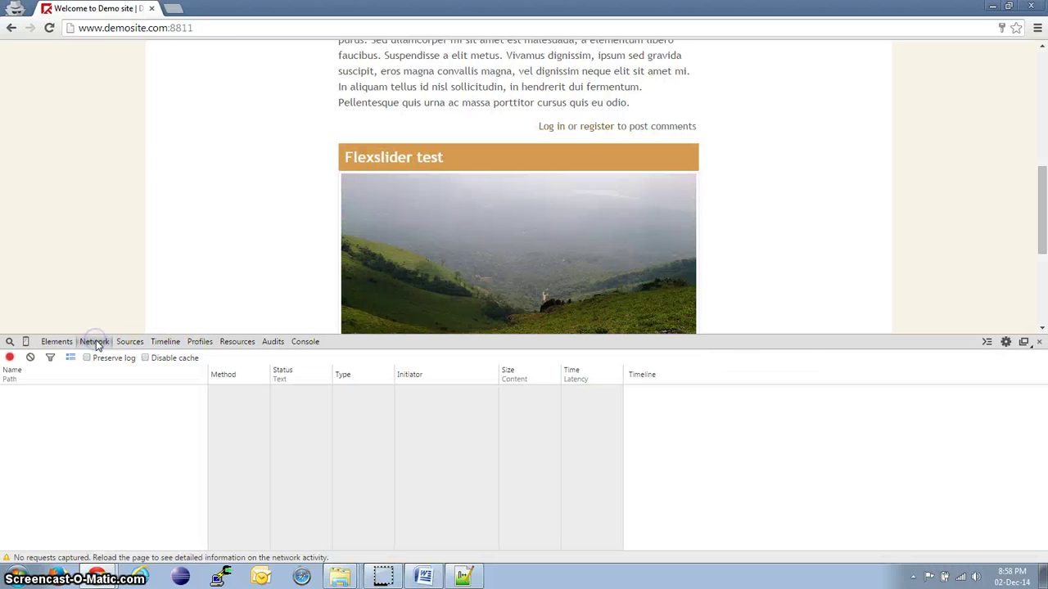
pyautogui.click(49, 29)
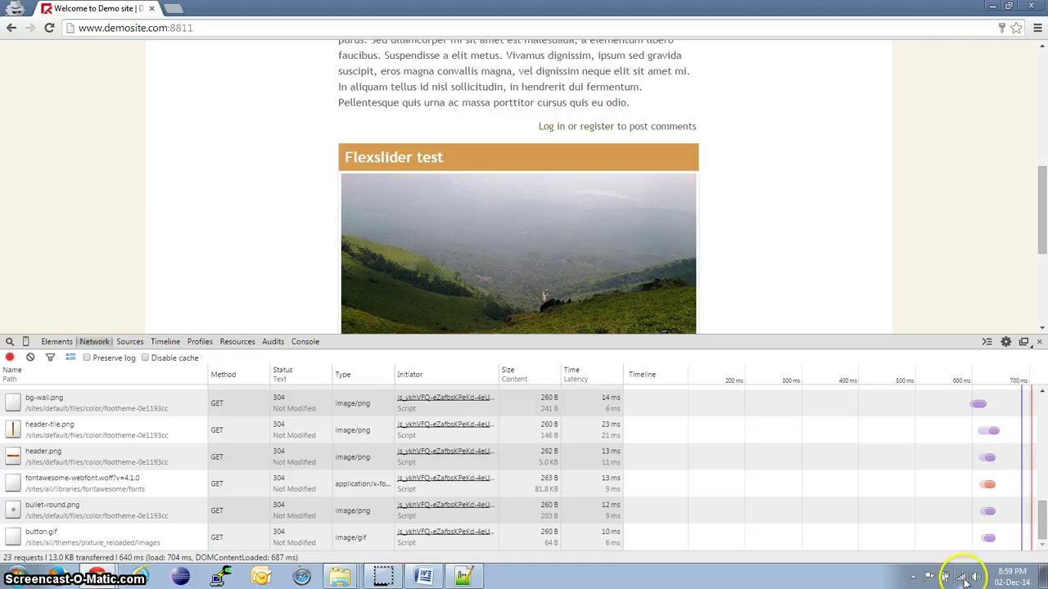
pyautogui.moveTo(1041, 523); pyautogui.dragTo(1042, 419)
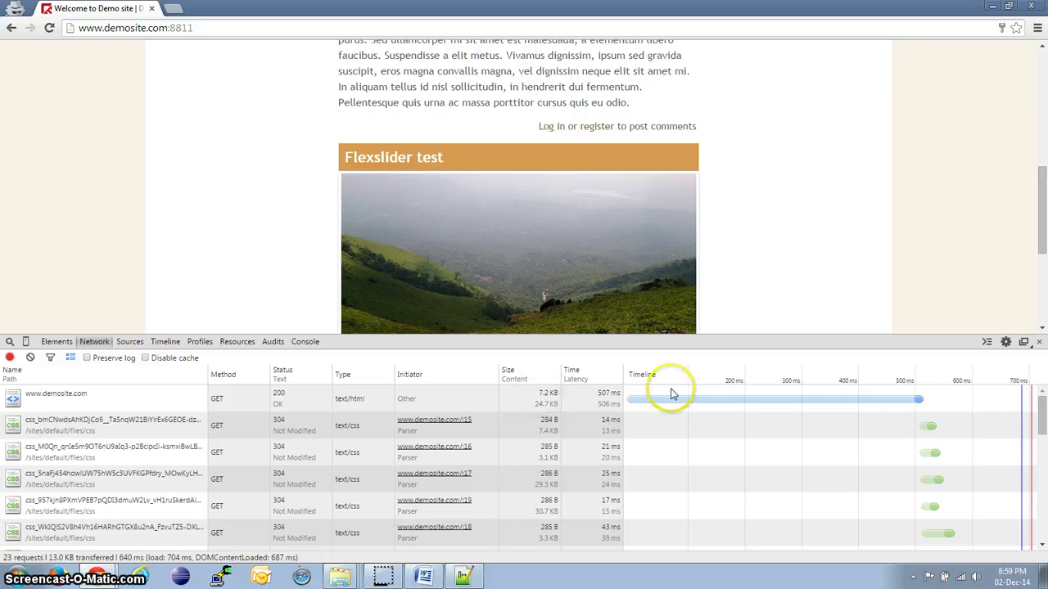
pyautogui.click(63, 395)
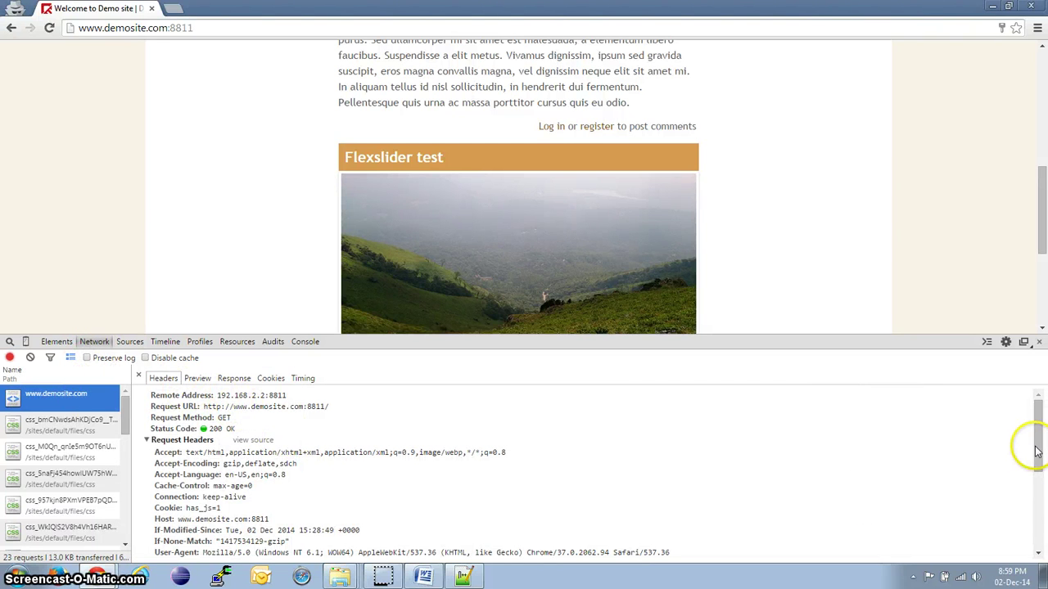
pyautogui.moveTo(1032, 448); pyautogui.dragTo(1036, 522)
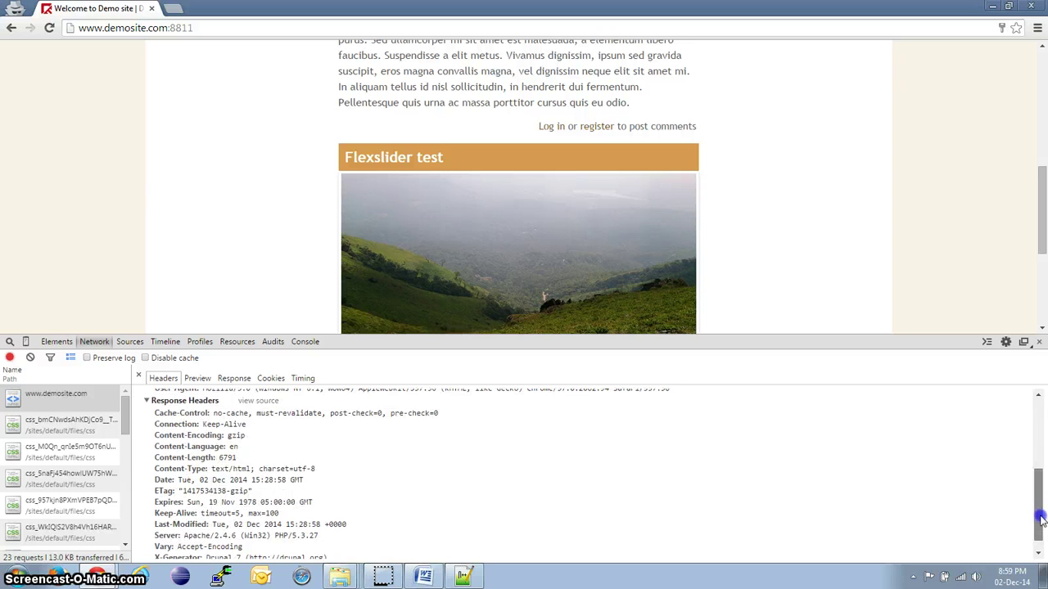
pyautogui.moveTo(244, 435); pyautogui.dragTo(155, 434)
pyautogui.click(276, 450)
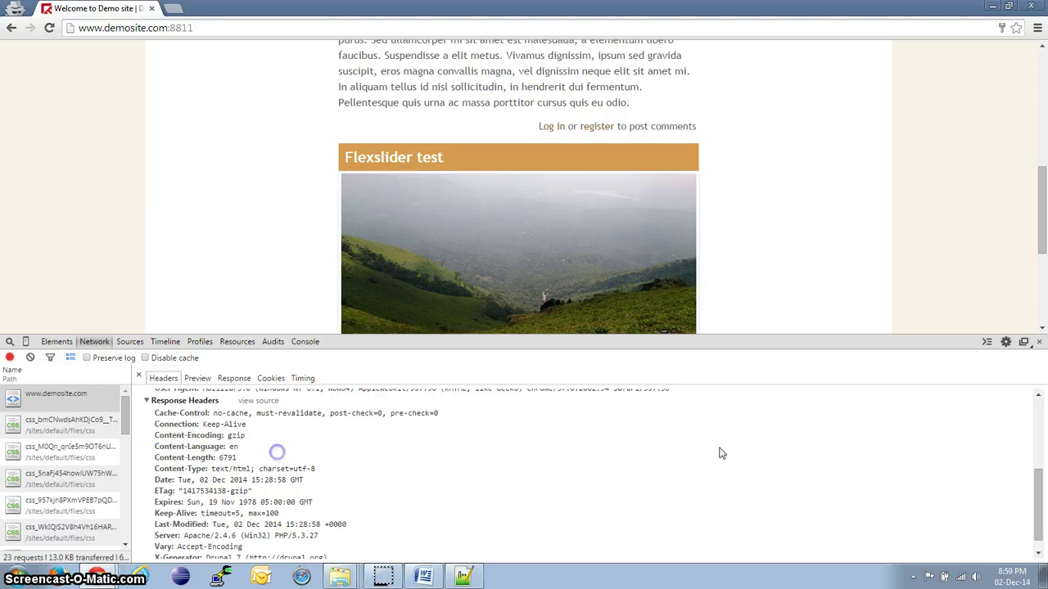
# Step: Close the developer tools and return to the top of the demo site's front page
pyautogui.click(1039, 342)
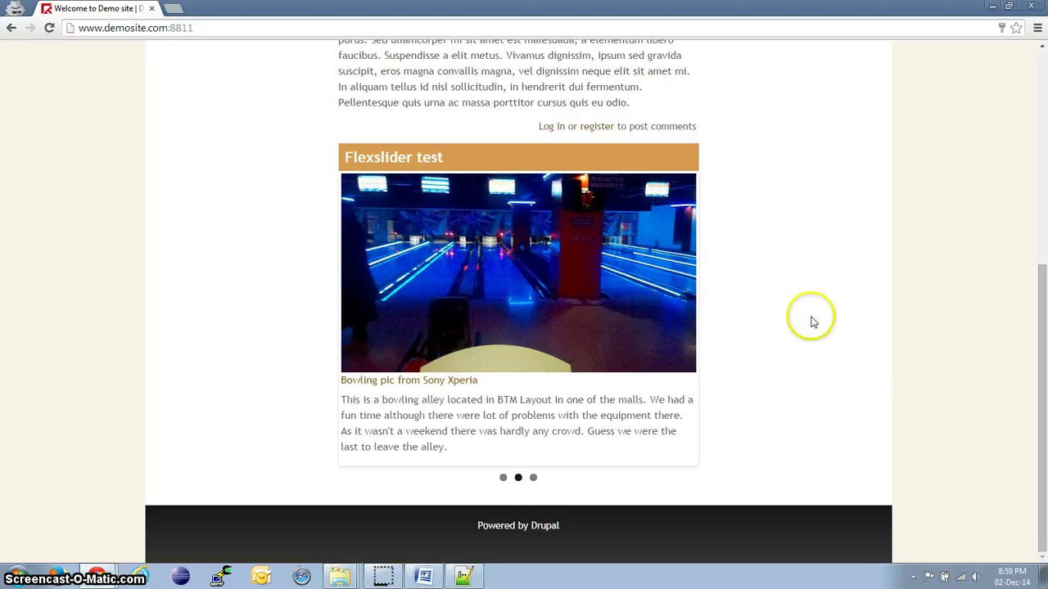
pyautogui.scroll(5, 880, 360)
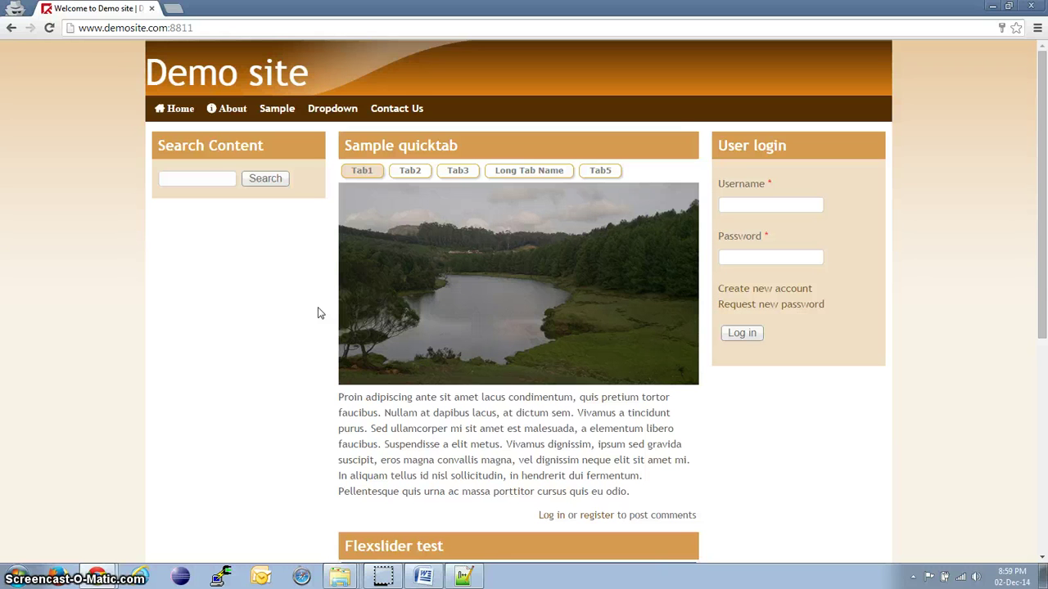
pyautogui.click(273, 299)
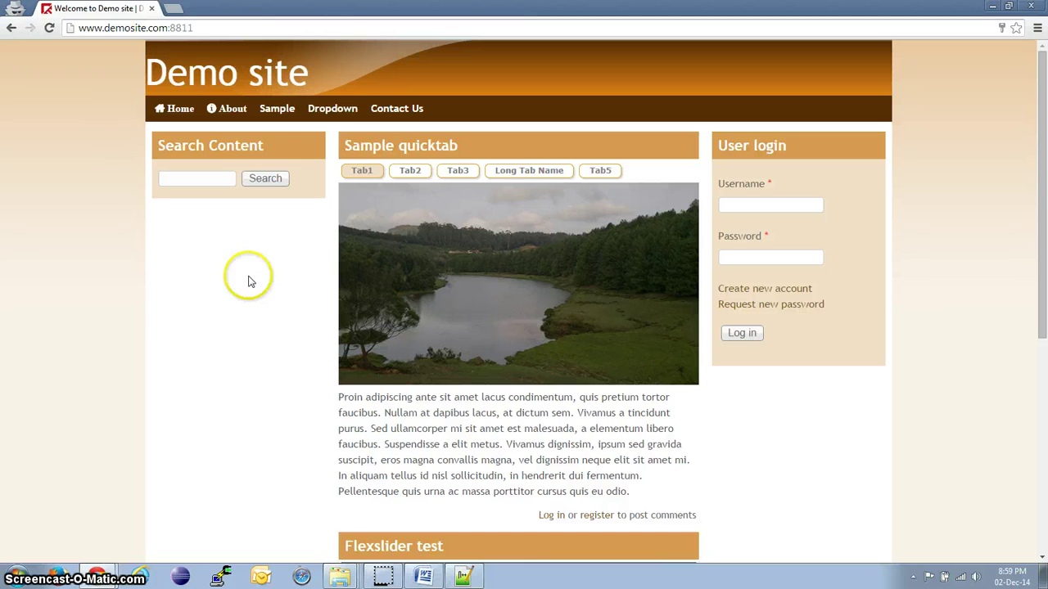